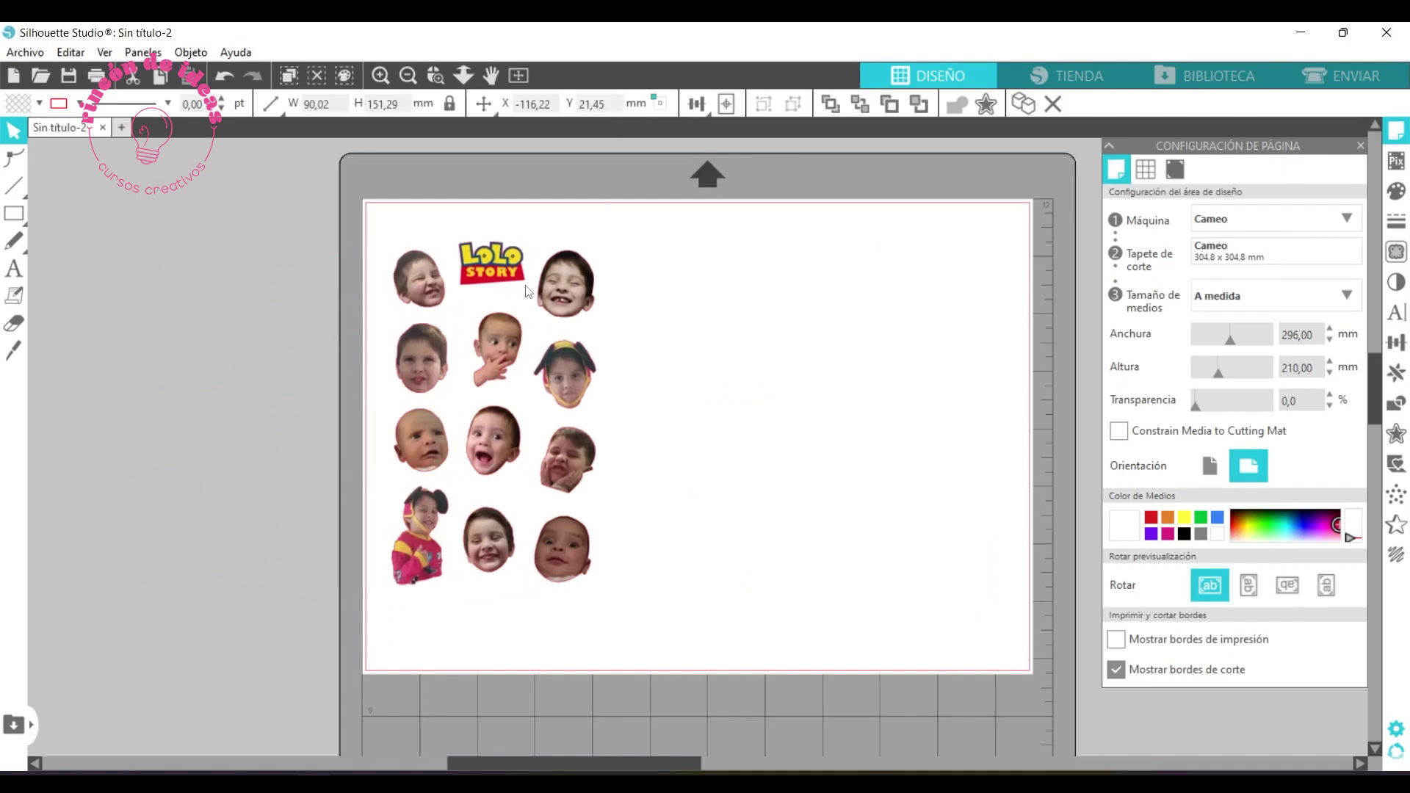
Turn on the registration marks and move the sticker group slightly down inside the cut area.
{"action": "left_click", "coordinate": [1175, 170]}
{"action": "left_click", "coordinate": [1114, 228]}
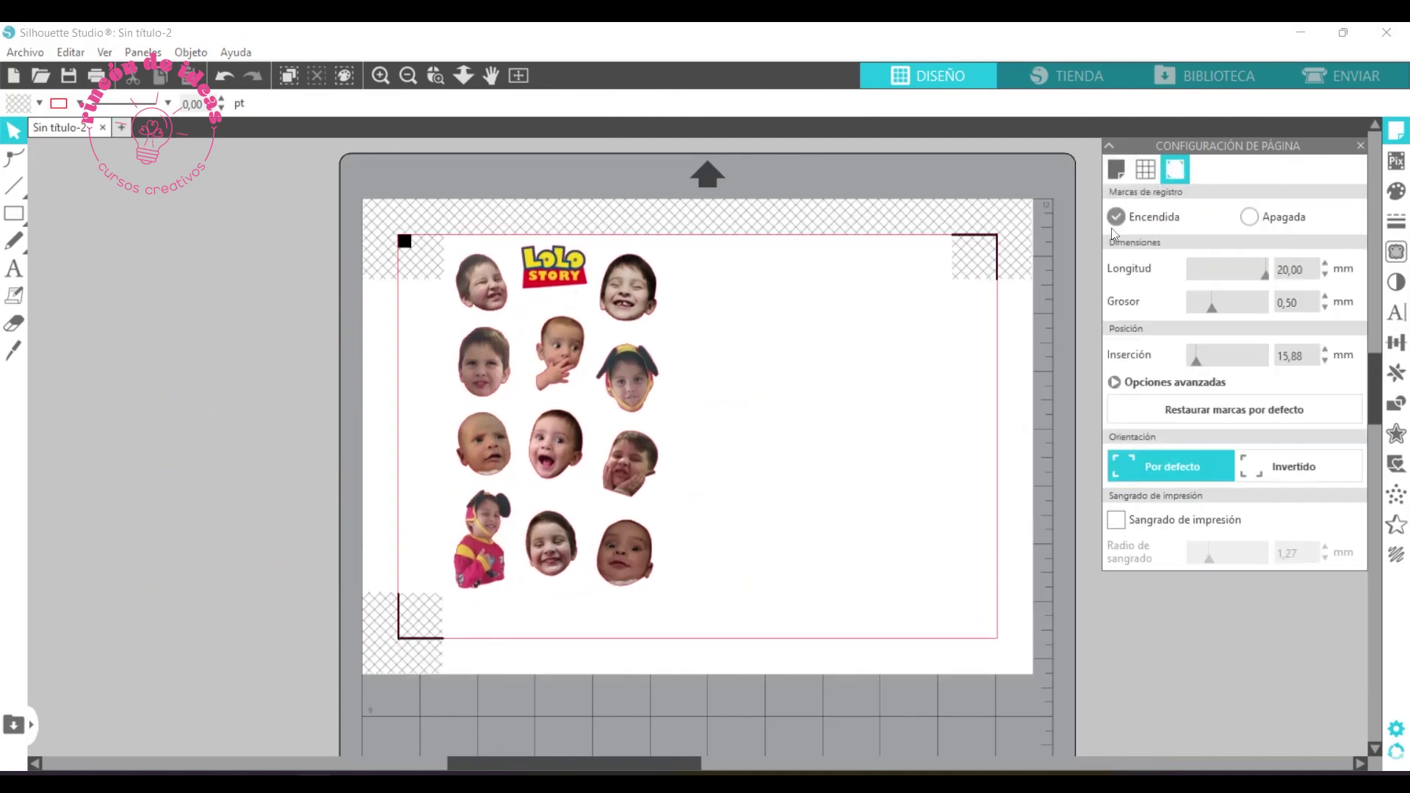
{"action": "left_click_drag", "start_coordinate": [604, 280], "coordinate": [606, 300]}
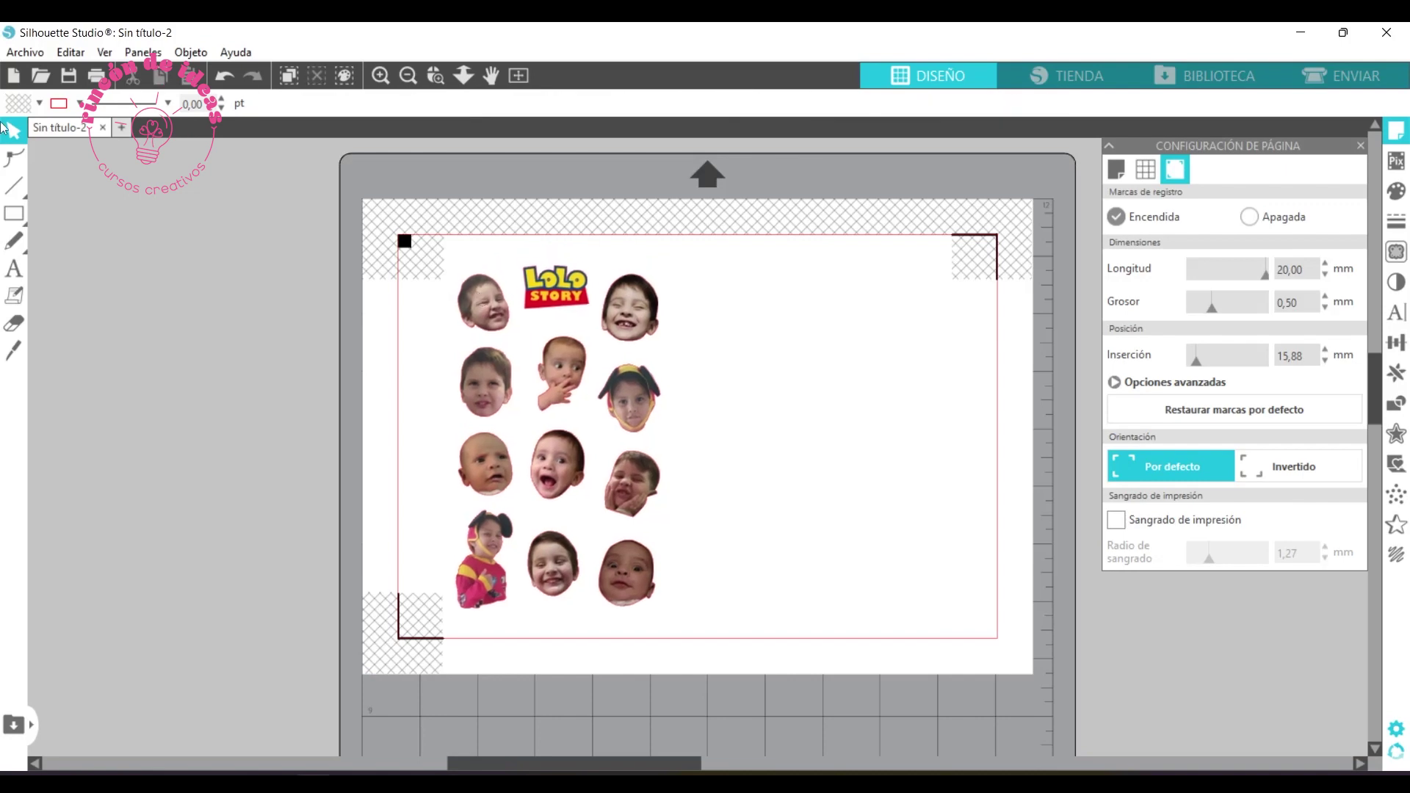
Draw a rectangle about 109 × 162 mm around the stickers and move the sticker group off the page beside the mat.
{"action": "left_click", "coordinate": [13, 216]}
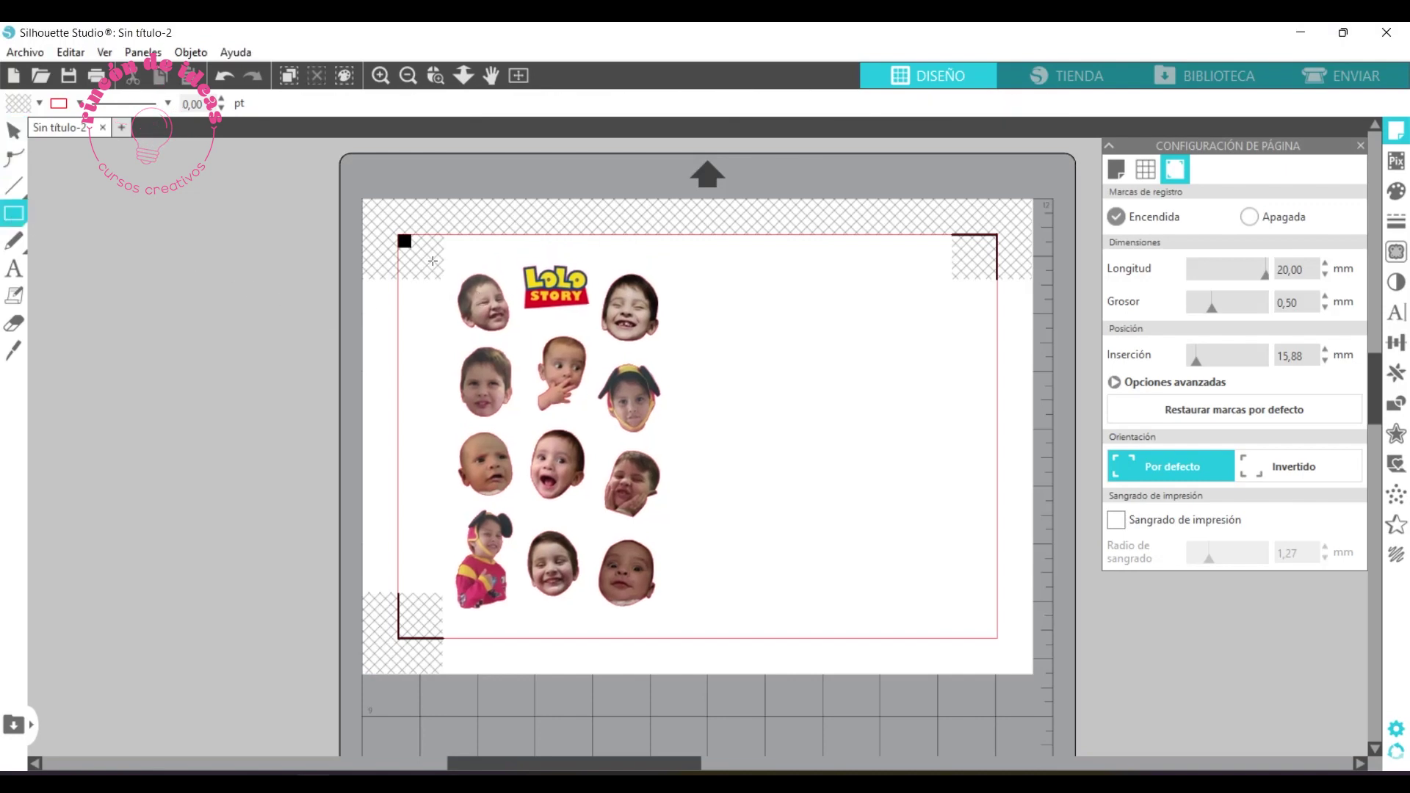
{"action": "left_click_drag", "start_coordinate": [434, 262], "coordinate": [687, 636]}
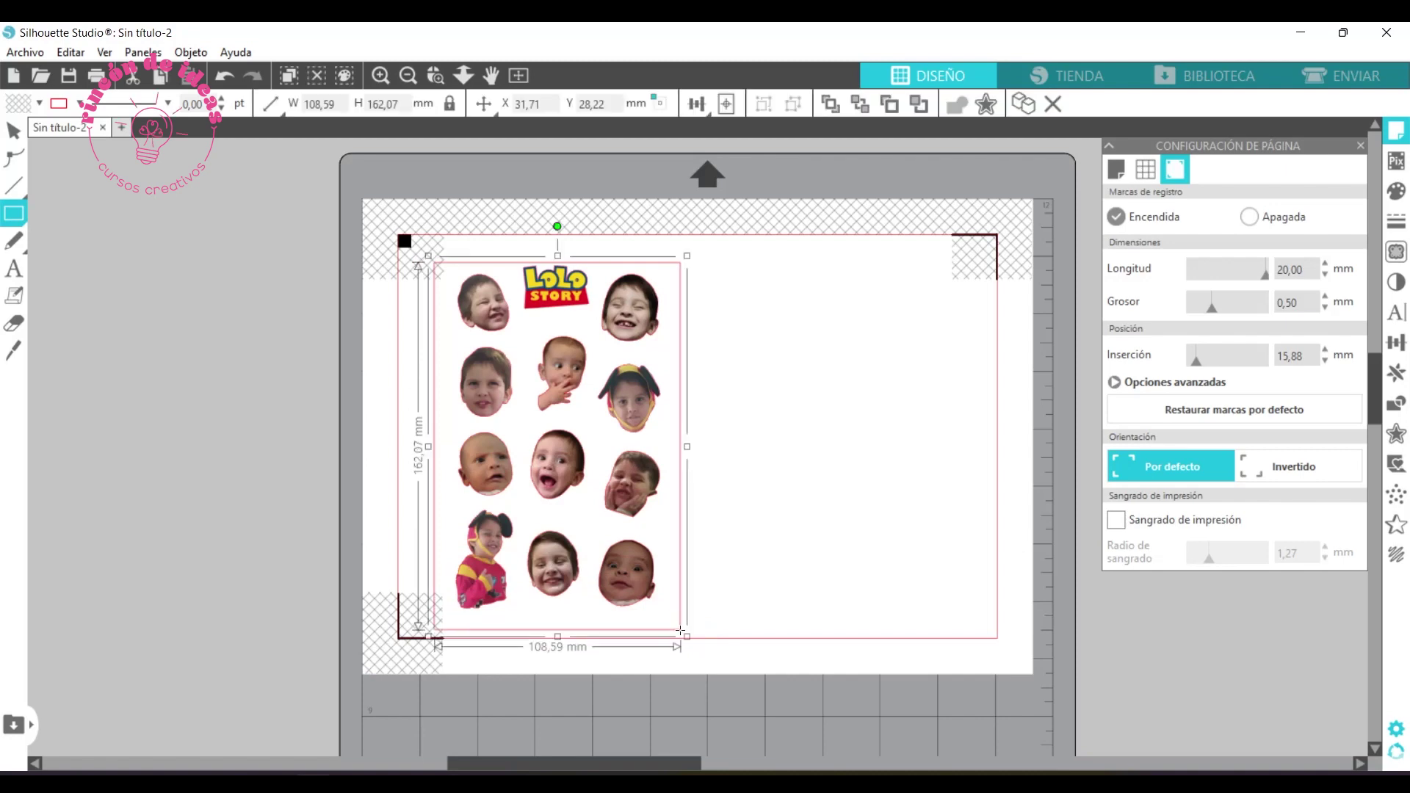
{"action": "left_click", "coordinate": [13, 131]}
{"action": "left_click_drag", "start_coordinate": [481, 313], "coordinate": [105, 320]}
Reposition the rectangle inside the registration marks and stretch it to about 166 mm tall.
{"action": "left_click_drag", "start_coordinate": [462, 270], "coordinate": [490, 266]}
{"action": "left_click", "coordinate": [700, 260]}
{"action": "left_click_drag", "start_coordinate": [586, 256], "coordinate": [588, 248]}
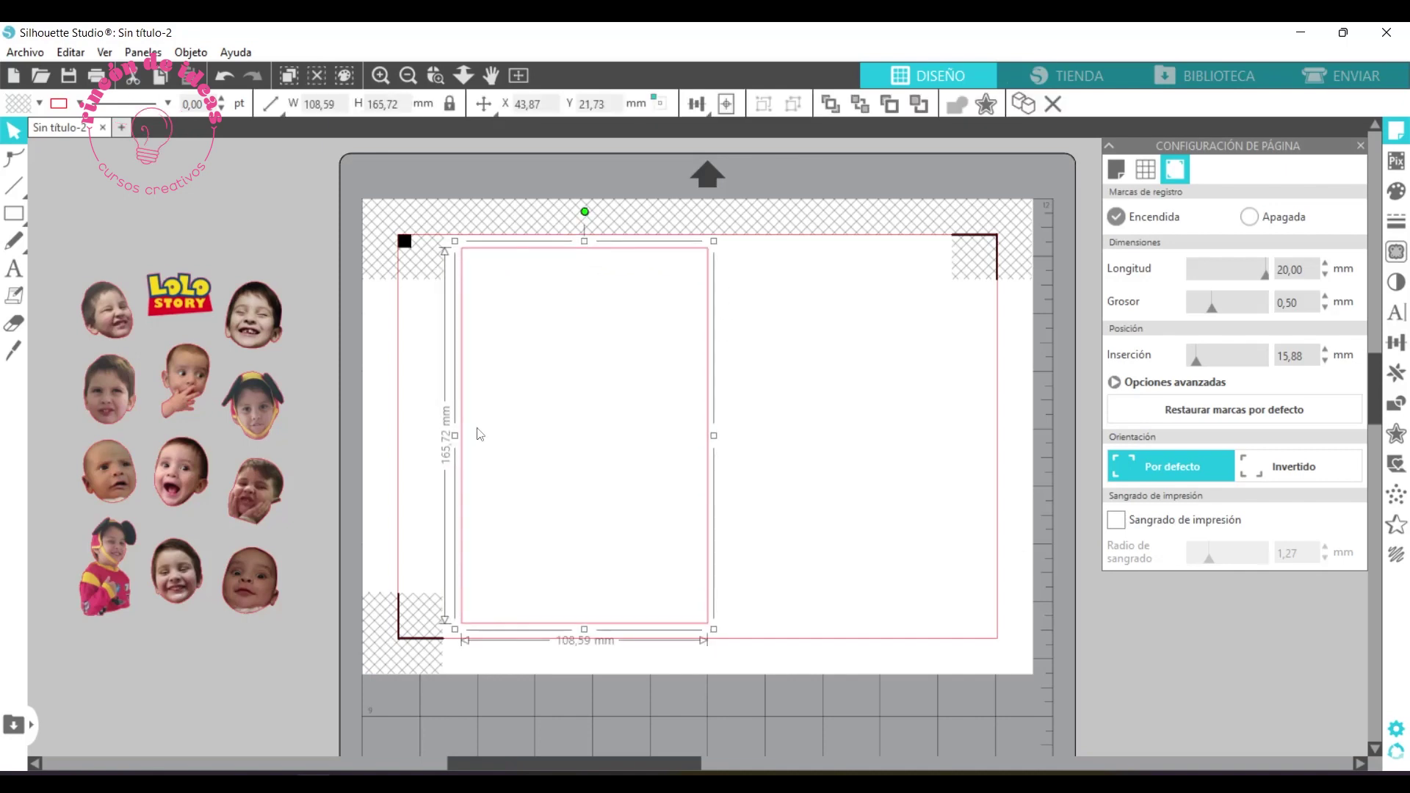
Fill the rectangle with the cumple lolo-18.png pattern from the cumple lolo folder and close the folder window.
{"action": "mouse_move", "coordinate": [360, 781]}
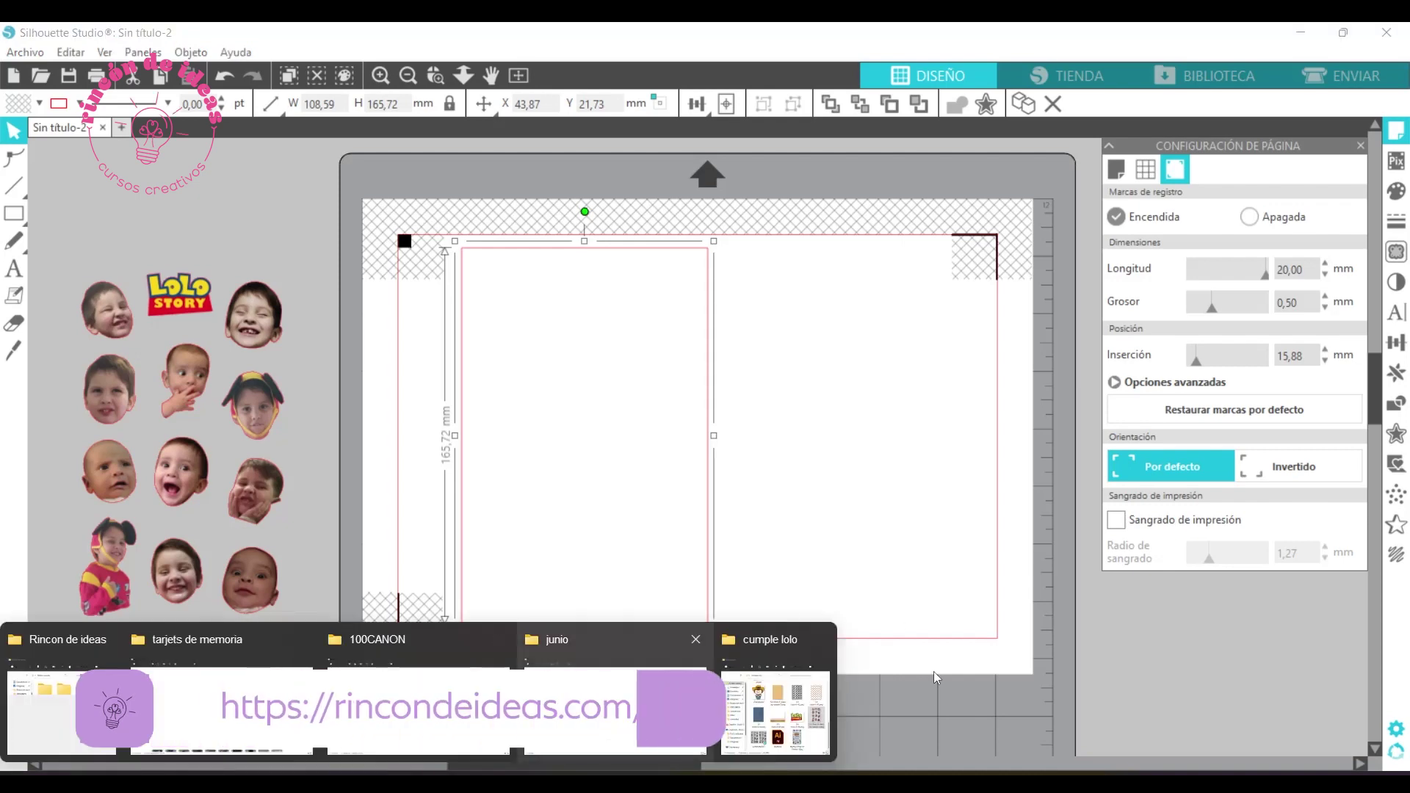
{"action": "left_click", "coordinate": [775, 705]}
{"action": "left_click_drag", "start_coordinate": [1234, 500], "coordinate": [1239, 291]}
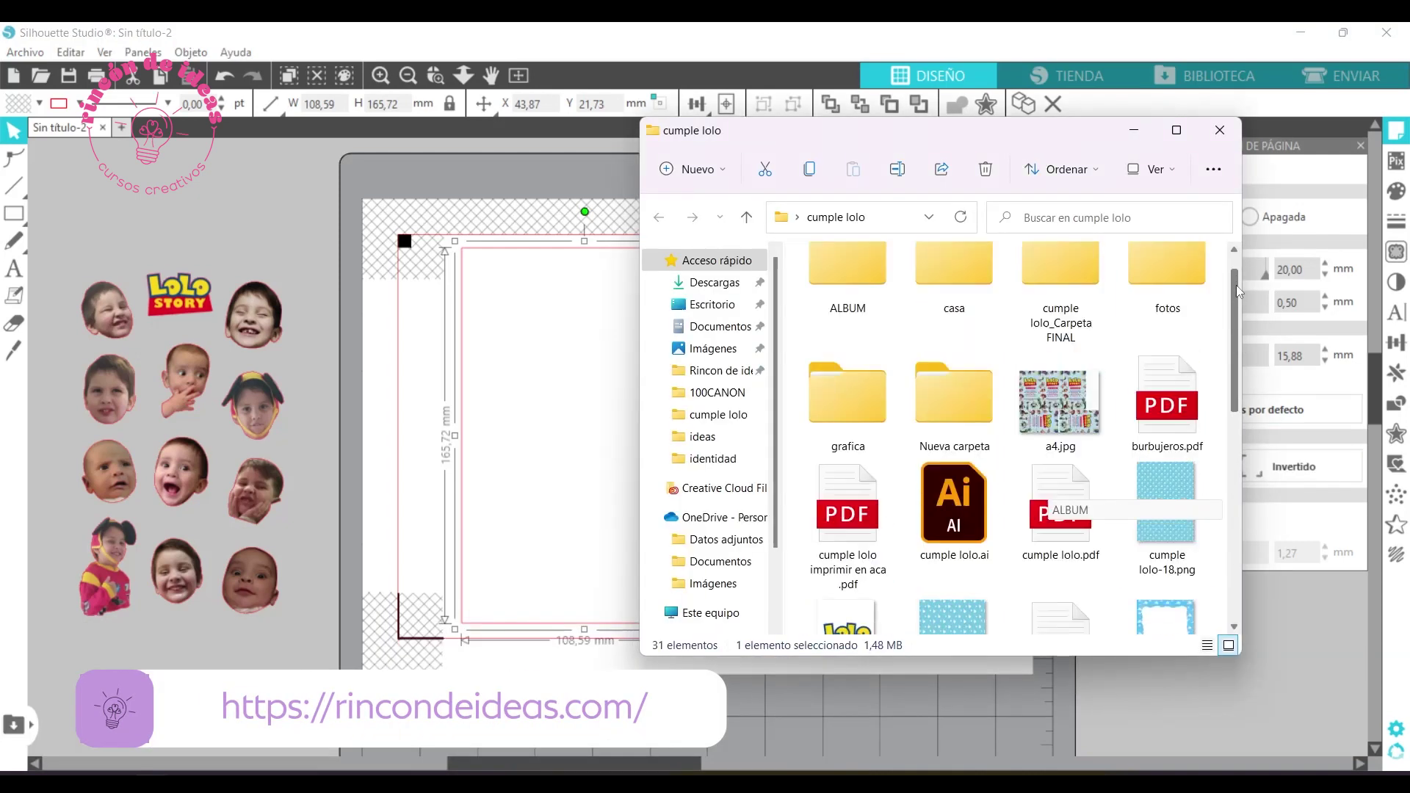
{"action": "key", "text": "alt+F4"}
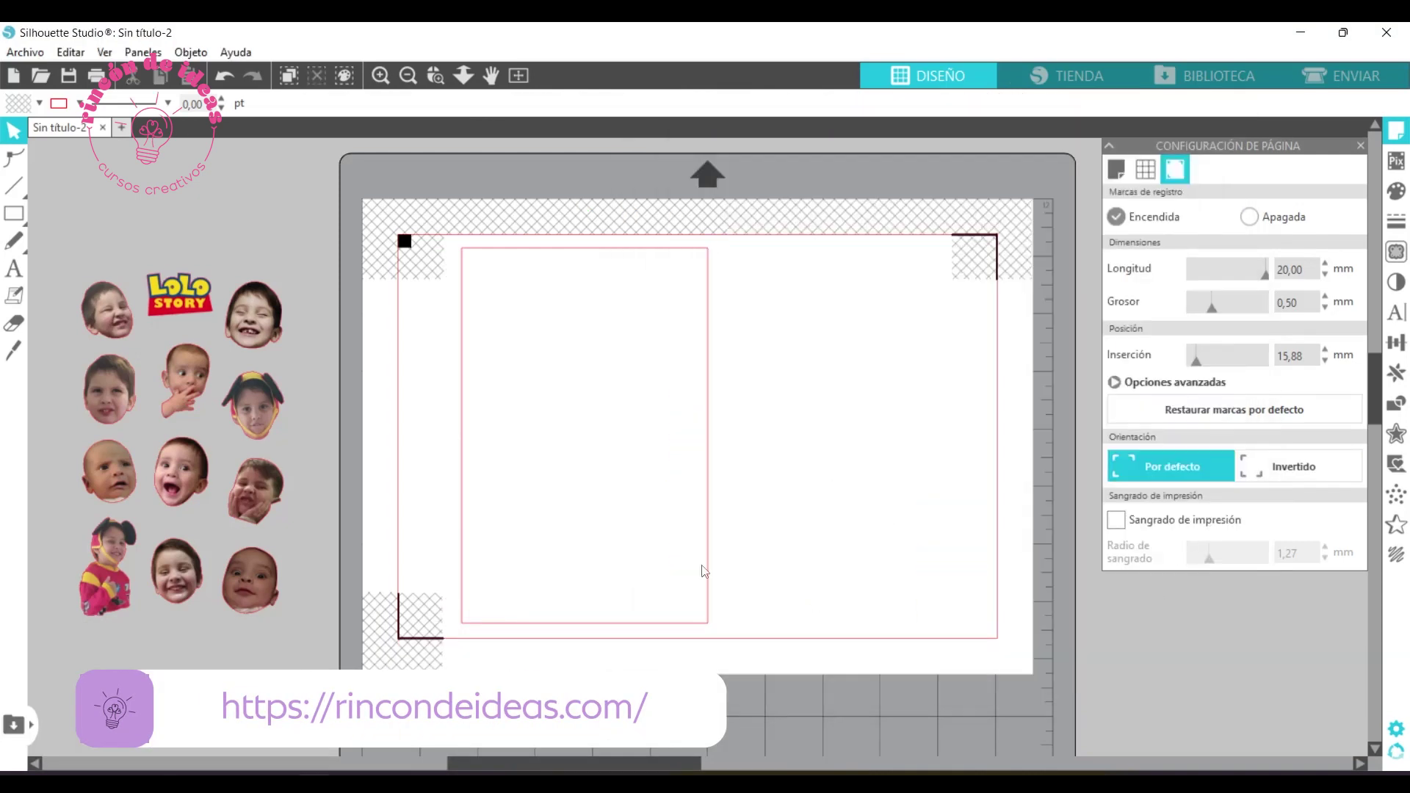
{"action": "mouse_move", "coordinate": [360, 780]}
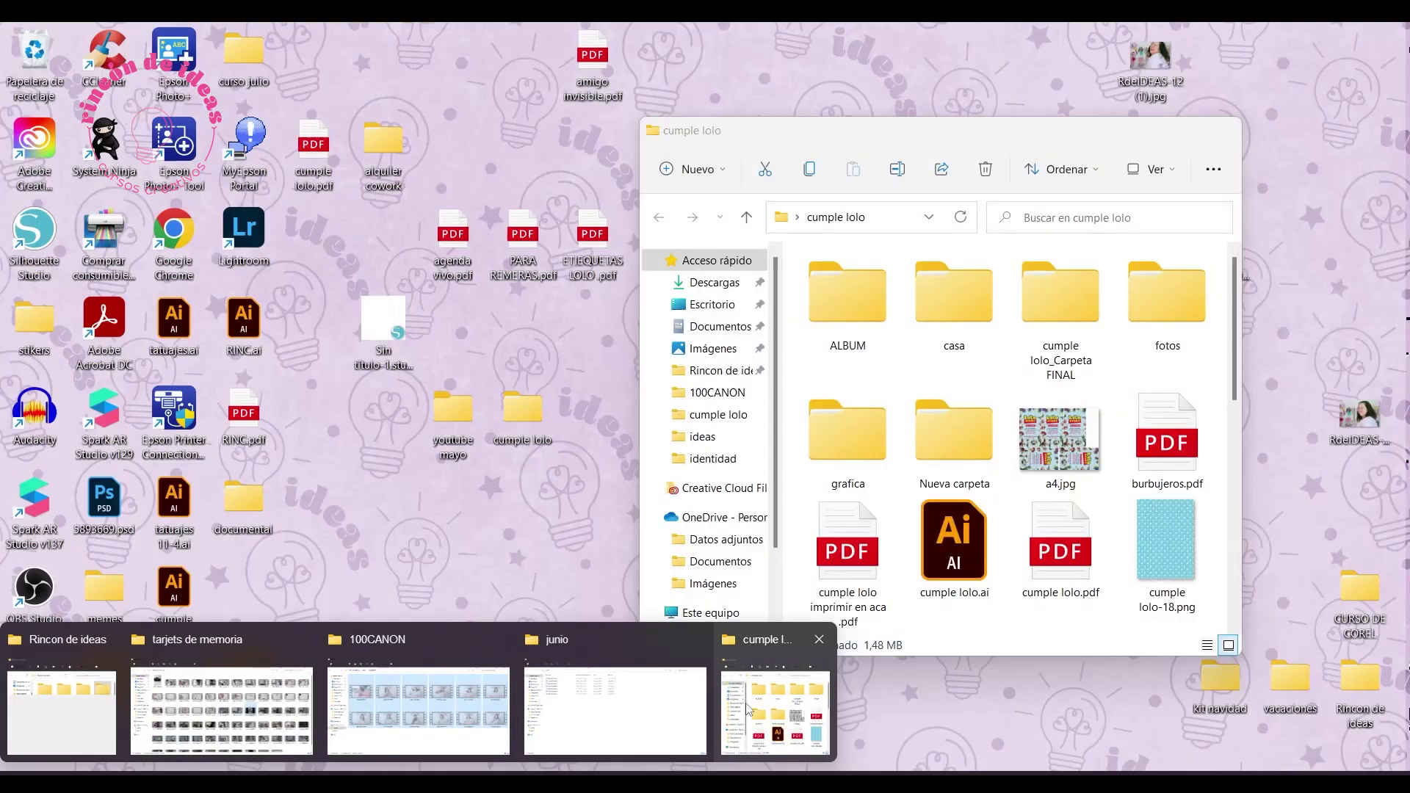
{"action": "left_click", "coordinate": [748, 708]}
{"action": "double_click", "coordinate": [1174, 537]}
{"action": "left_click_drag", "start_coordinate": [1173, 537], "coordinate": [558, 410]}
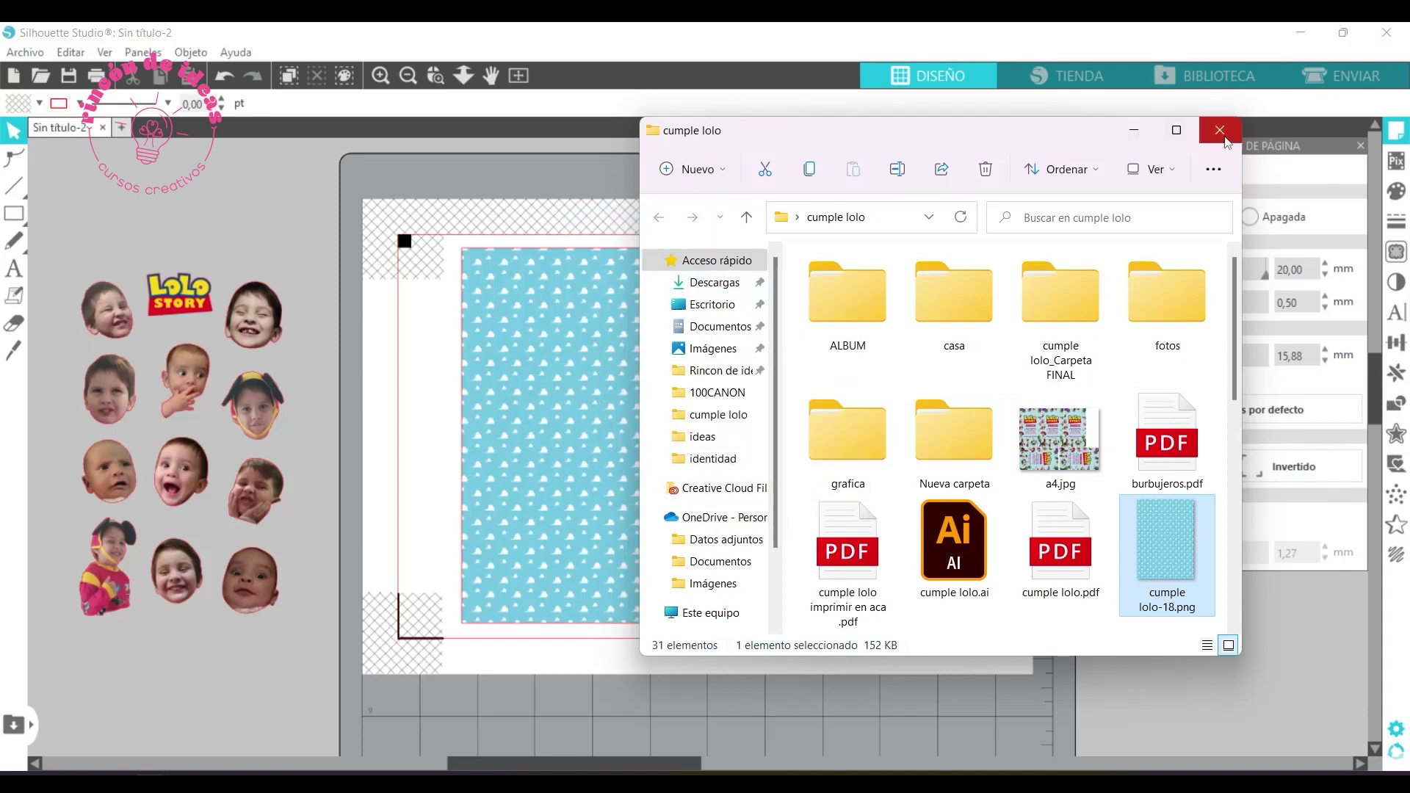
{"action": "left_click", "coordinate": [1220, 130]}
Bring the sticker group to the front and place it over the patterned rectangle.
{"action": "left_click_drag", "start_coordinate": [225, 558], "coordinate": [368, 569]}
{"action": "right_click", "coordinate": [367, 570]}
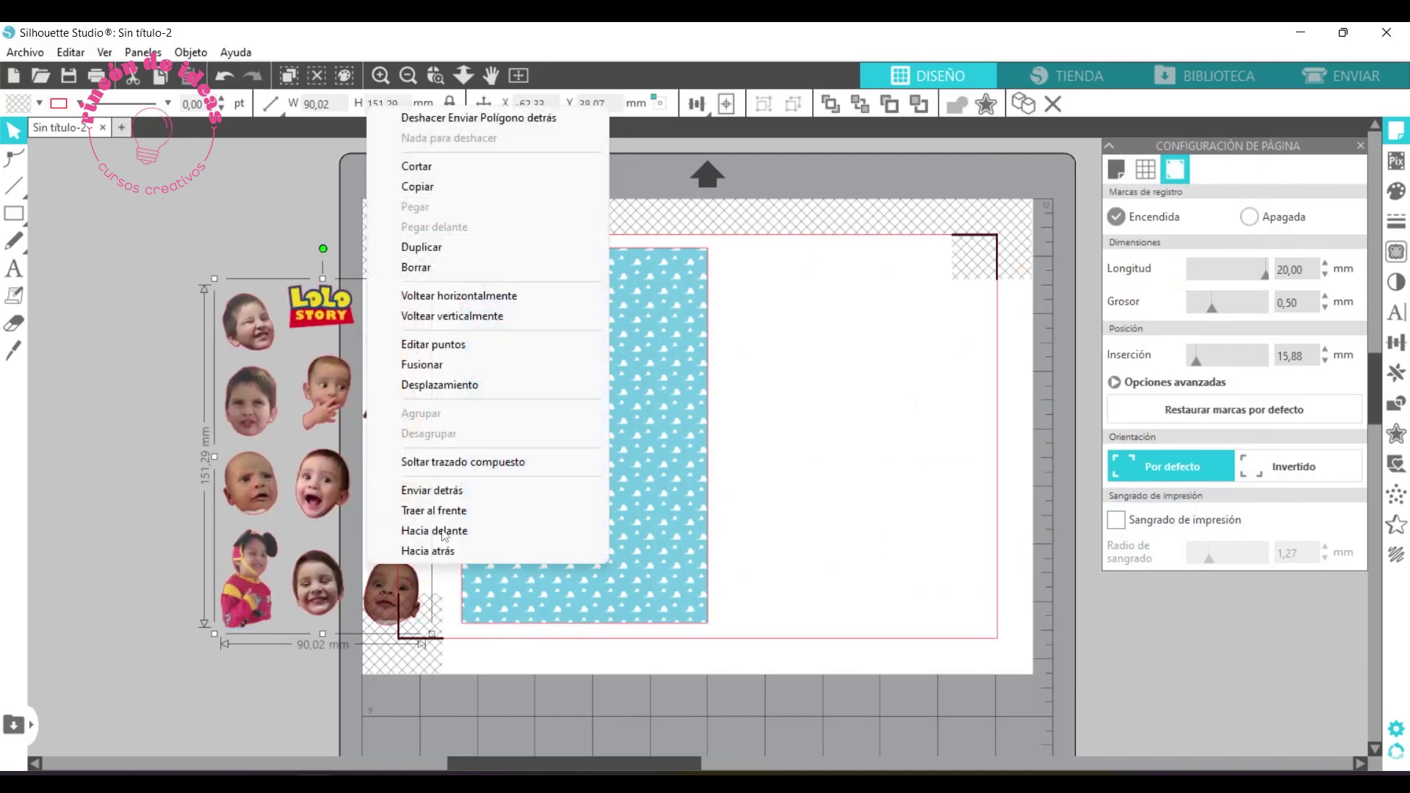
{"action": "left_click", "coordinate": [481, 507]}
{"action": "left_click_drag", "start_coordinate": [330, 320], "coordinate": [595, 298]}
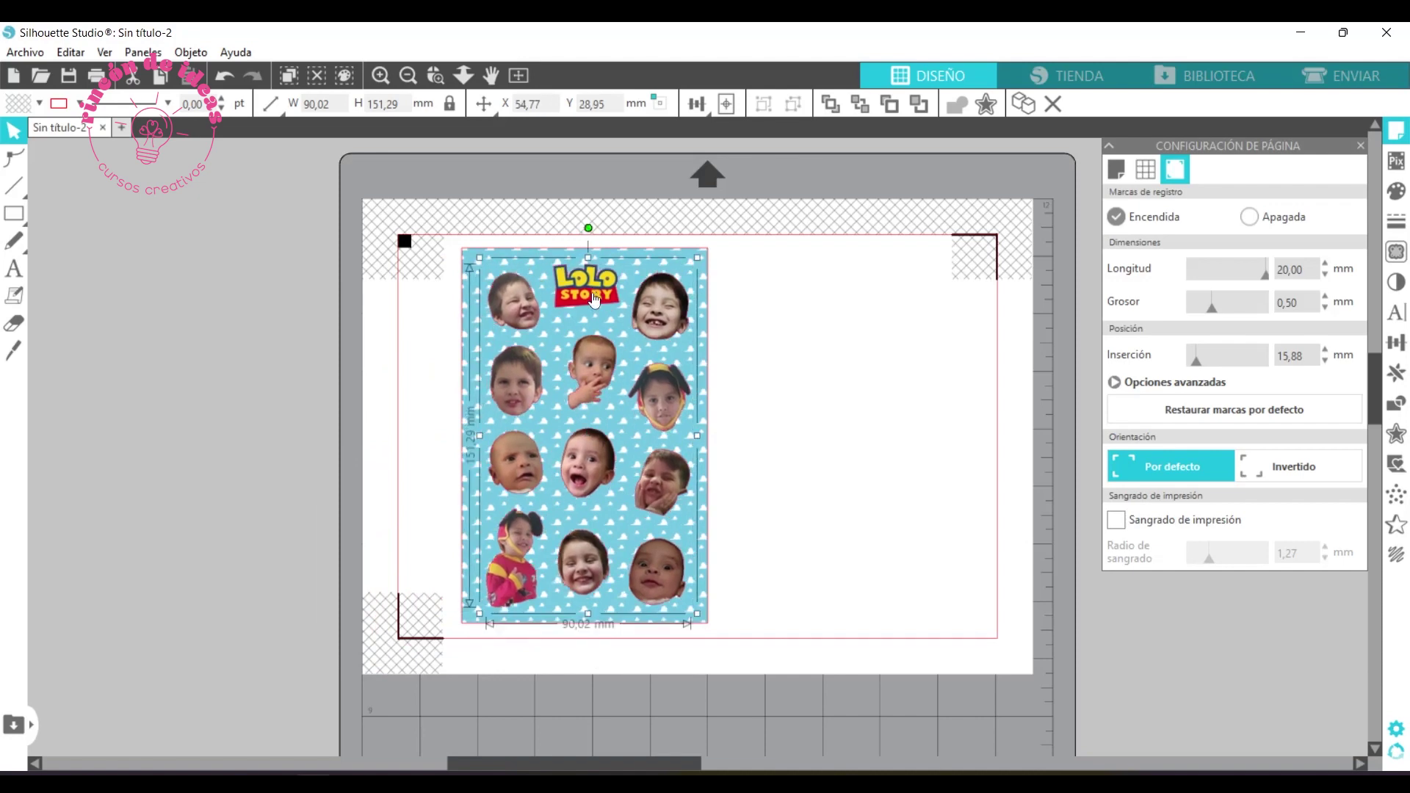
{"action": "scroll", "coordinate": [595, 299], "scroll_direction": "up", "scroll_amount": 1}
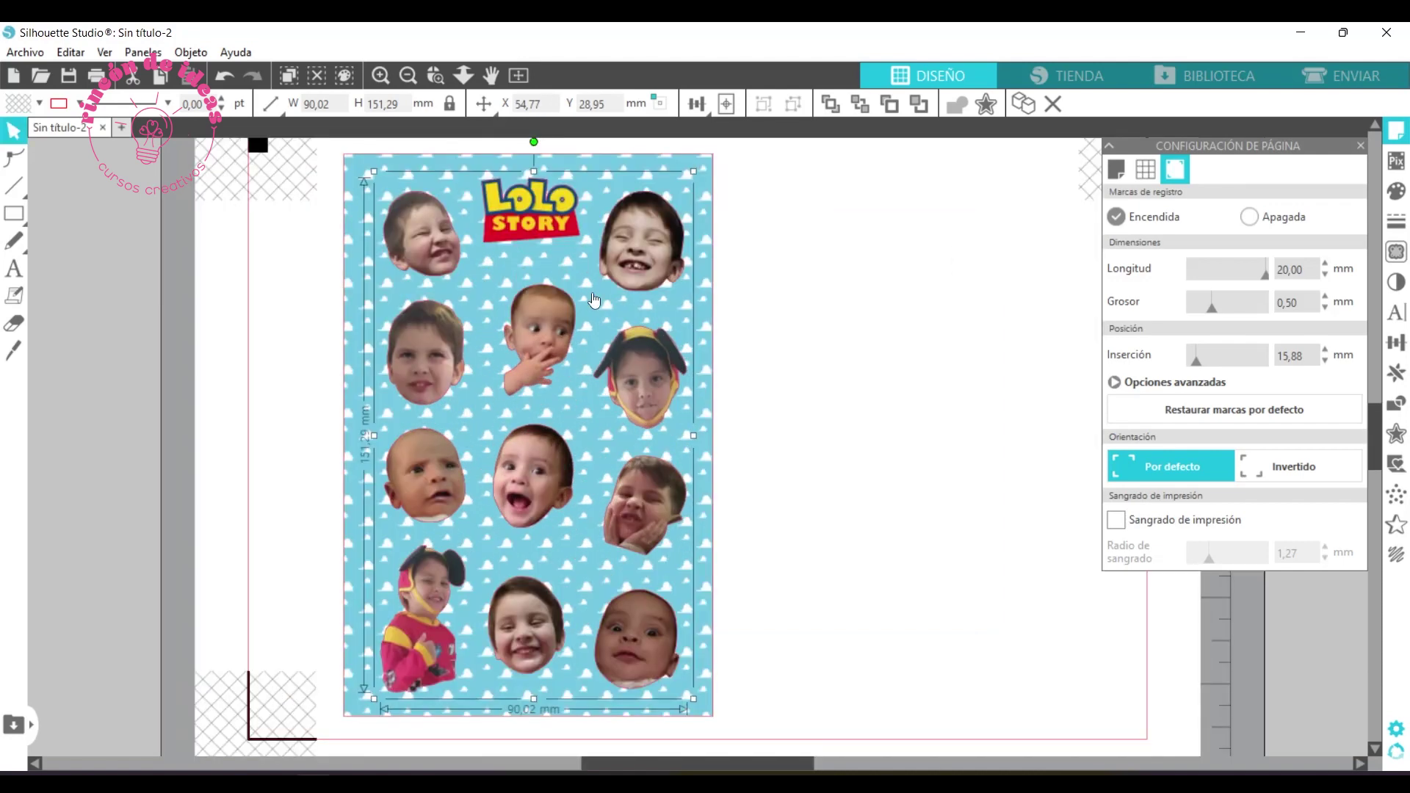
Centre the sticker group and the patterned rectangle together on the page.
{"action": "key", "text": "ctrl+a"}
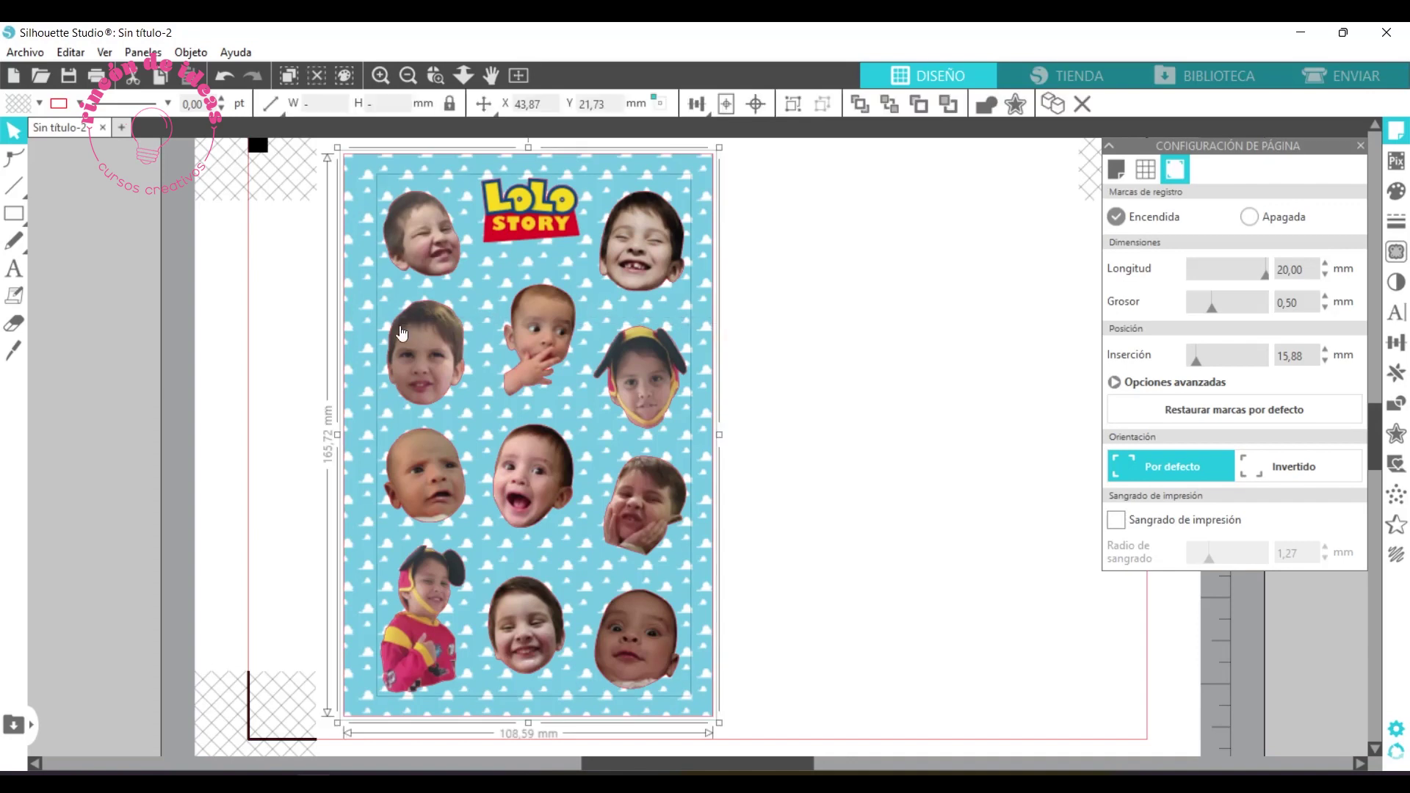
{"action": "left_click", "coordinate": [732, 108]}
{"action": "left_click", "coordinate": [1054, 277]}
Create an outward offset of 1.50 mm with rounded corners around the sticker group.
{"action": "left_click", "coordinate": [813, 274]}
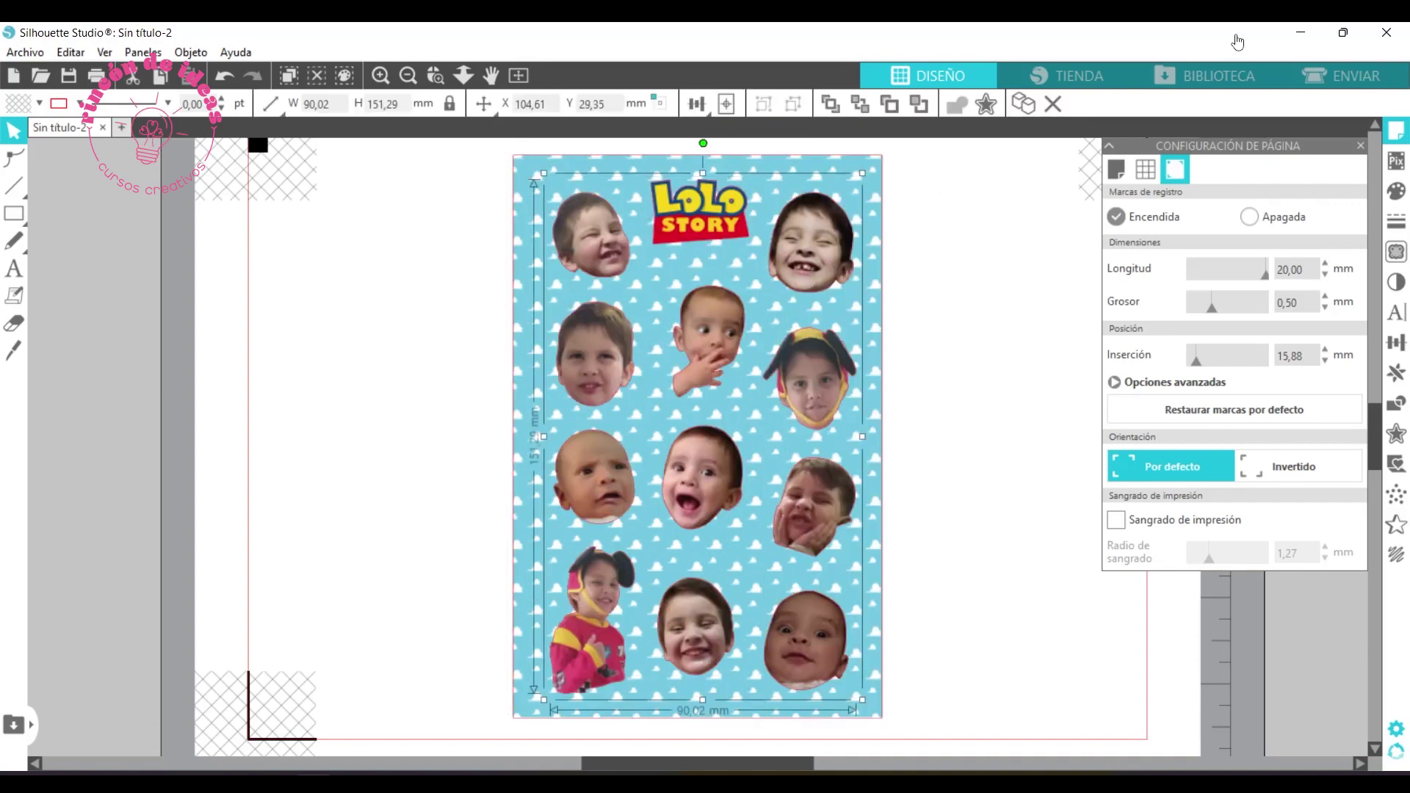
{"action": "left_click", "coordinate": [1400, 441]}
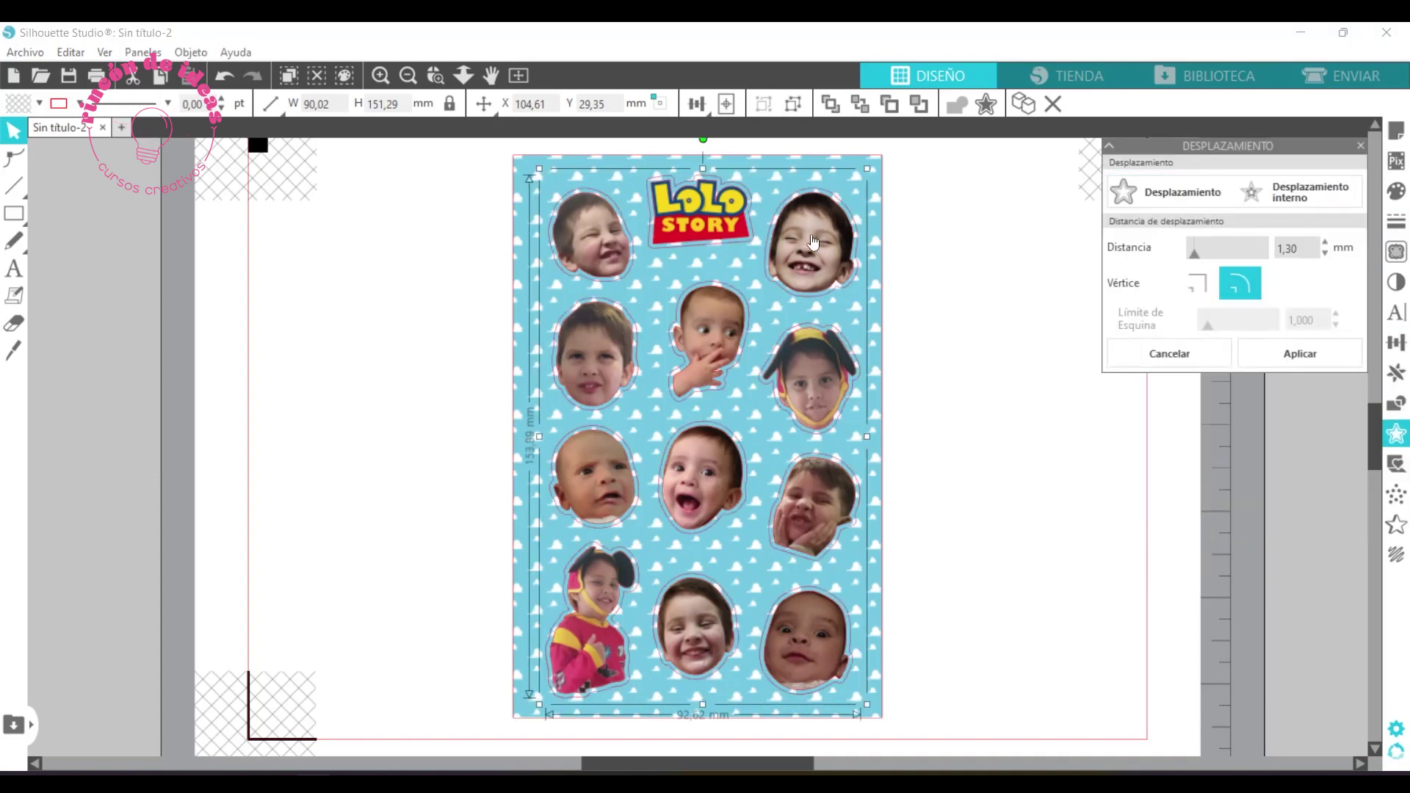
{"action": "left_click", "coordinate": [1327, 243]}
{"action": "left_click", "coordinate": [1326, 244]}
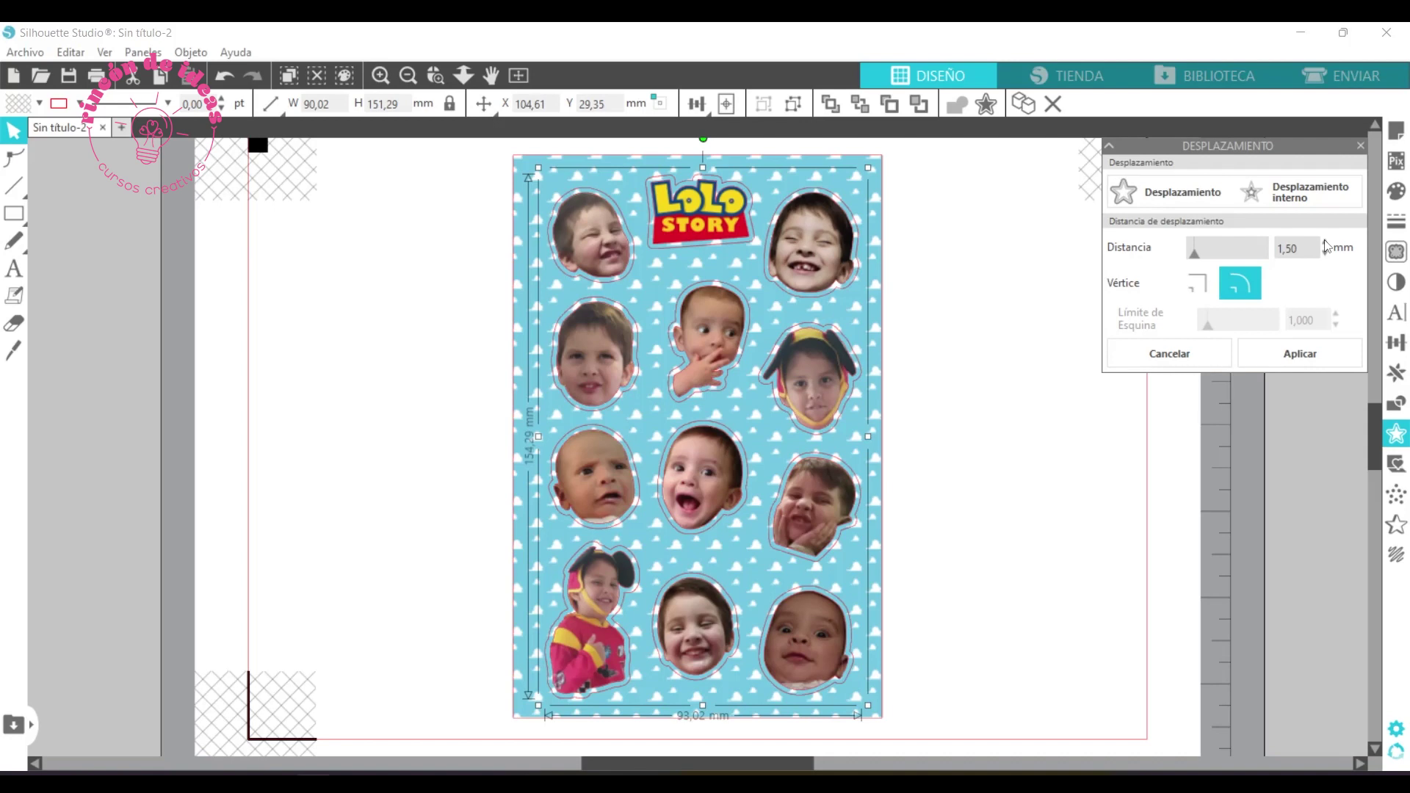
Separate the offset outlines by moving the patterned rectangle to one side and the face stickers to the other.
{"action": "left_click", "coordinate": [853, 224]}
{"action": "left_click_drag", "start_coordinate": [853, 223], "coordinate": [842, 227]}
{"action": "left_click_drag", "start_coordinate": [780, 177], "coordinate": [348, 197]}
{"action": "left_click_drag", "start_coordinate": [568, 252], "coordinate": [961, 295]}
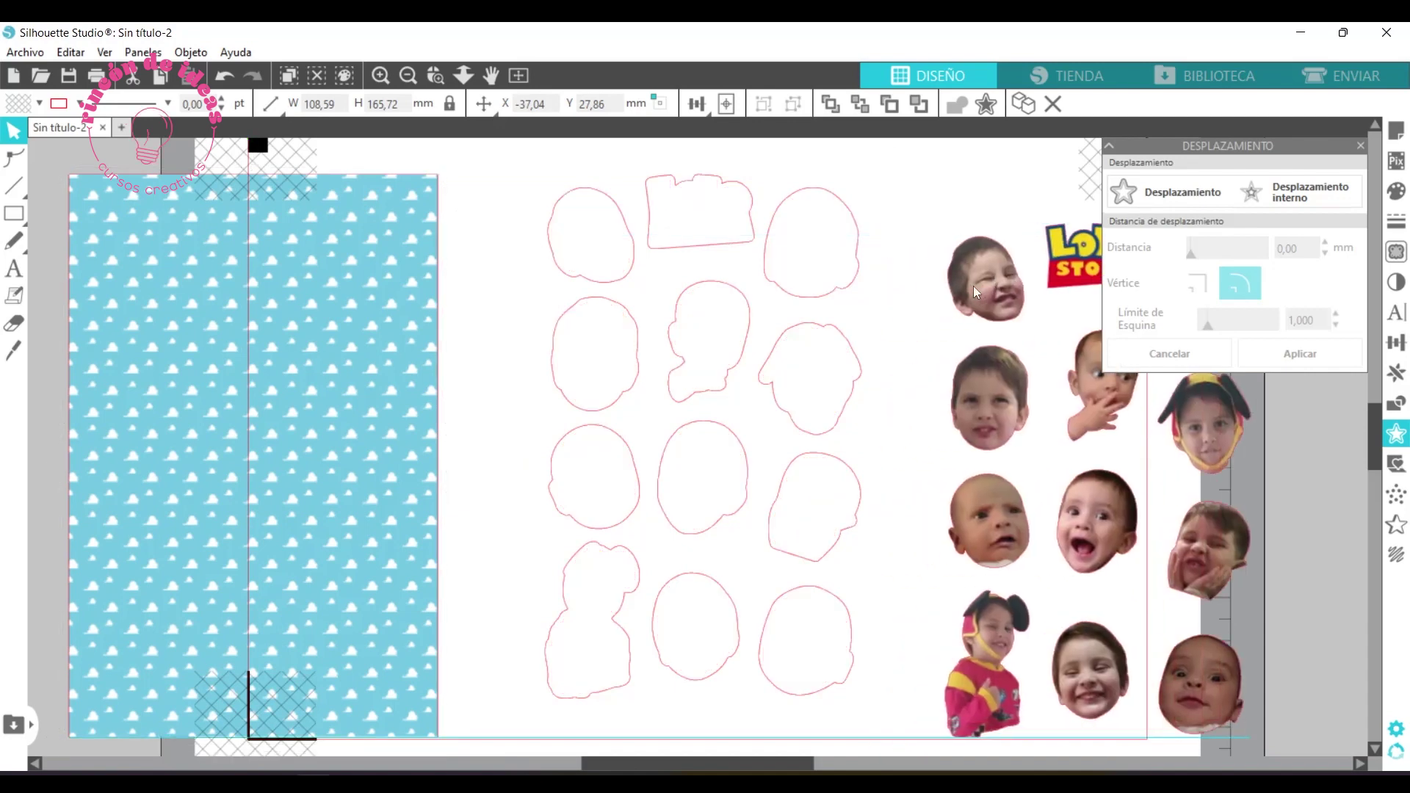
Fill all the offset outlines with white and group them.
{"action": "left_click", "coordinate": [470, 307]}
{"action": "left_click_drag", "start_coordinate": [482, 177], "coordinate": [903, 723]}
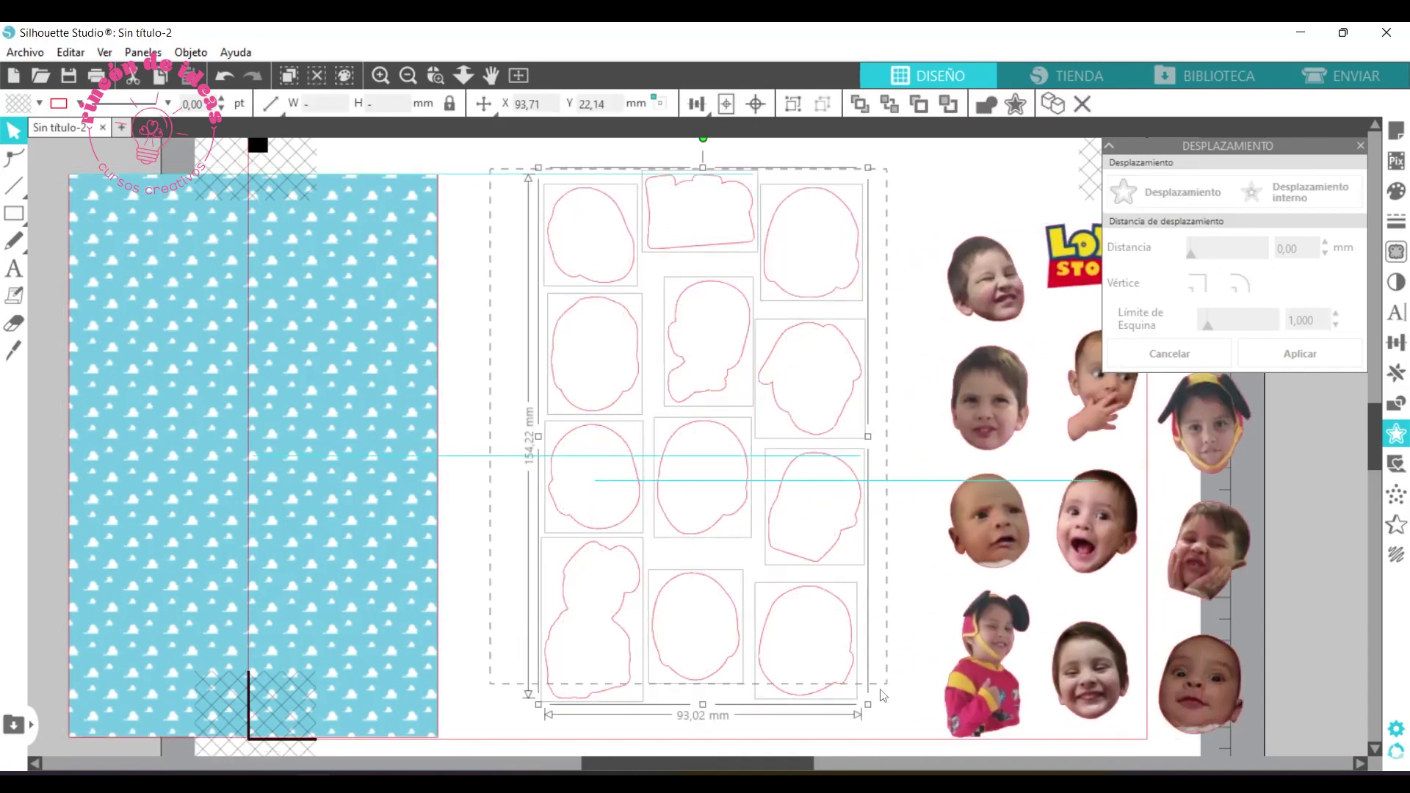
{"action": "left_click", "coordinate": [1397, 191]}
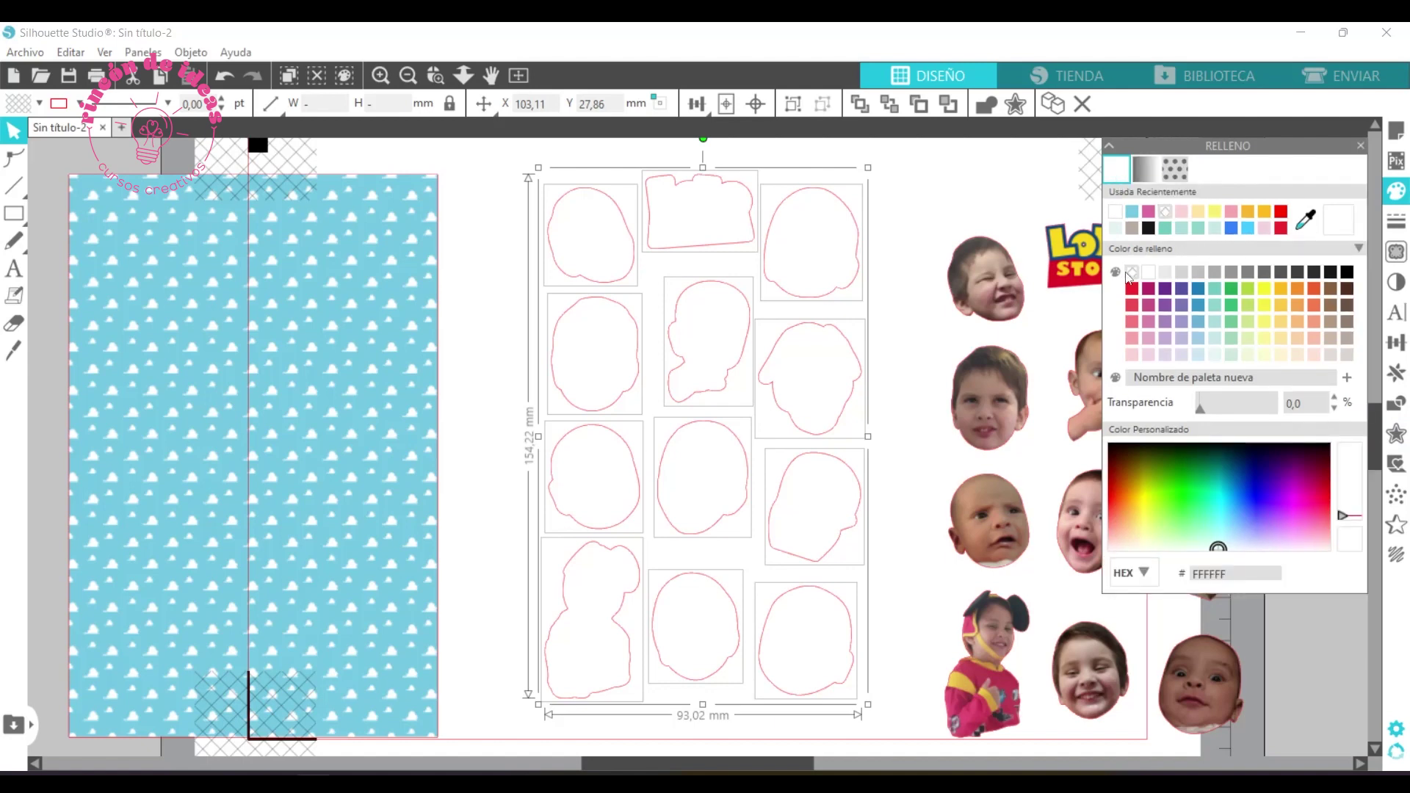
{"action": "left_click", "coordinate": [1149, 273]}
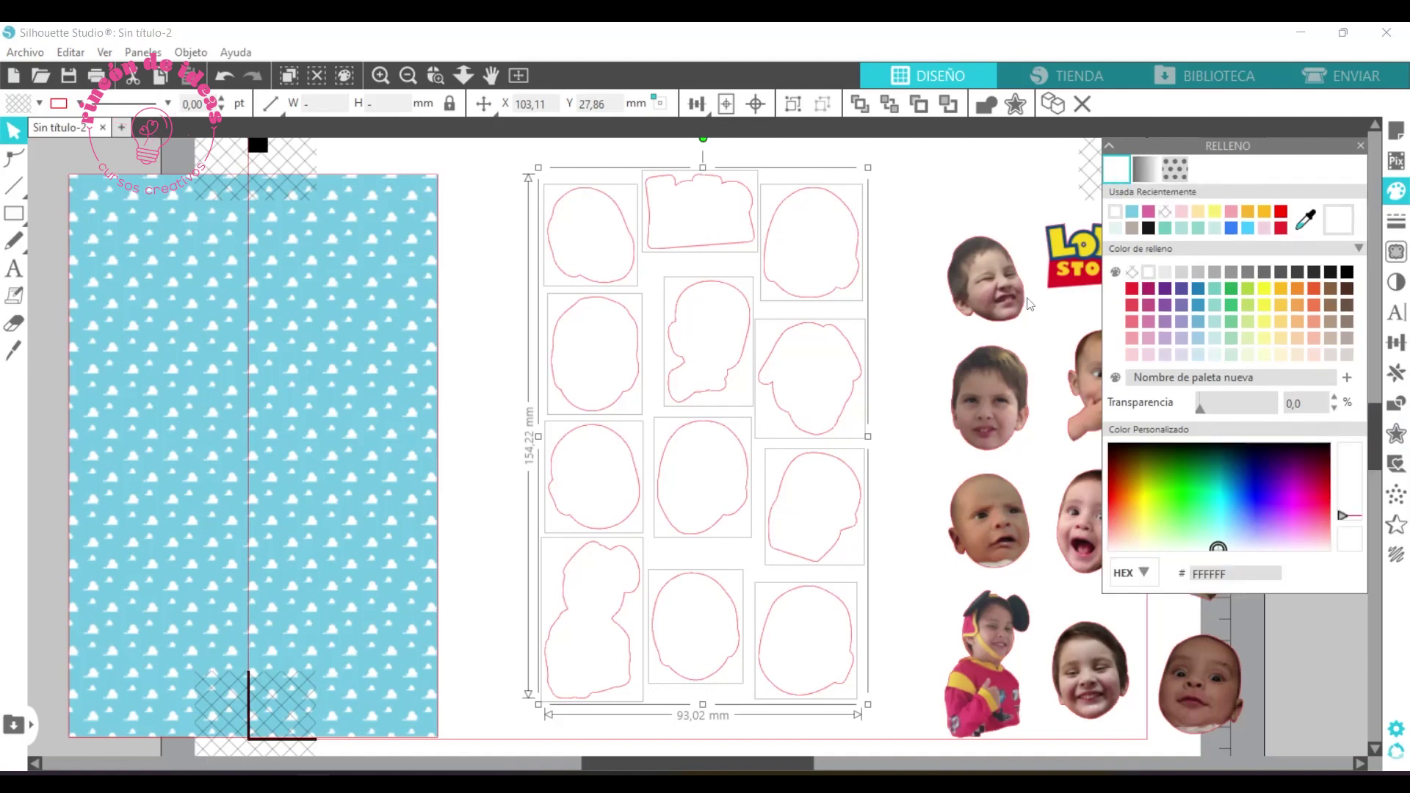
{"action": "right_click", "coordinate": [836, 255]}
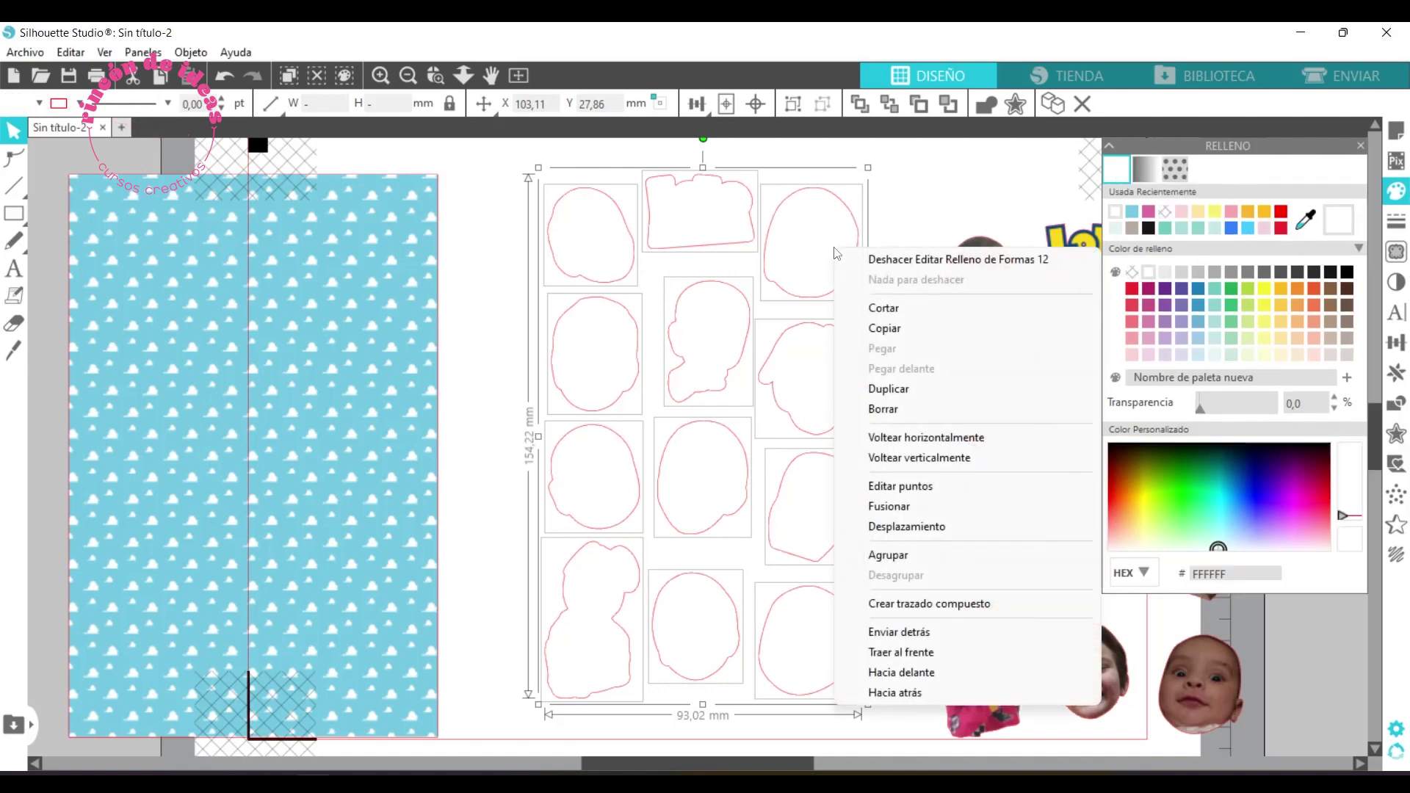
{"action": "left_click", "coordinate": [889, 554]}
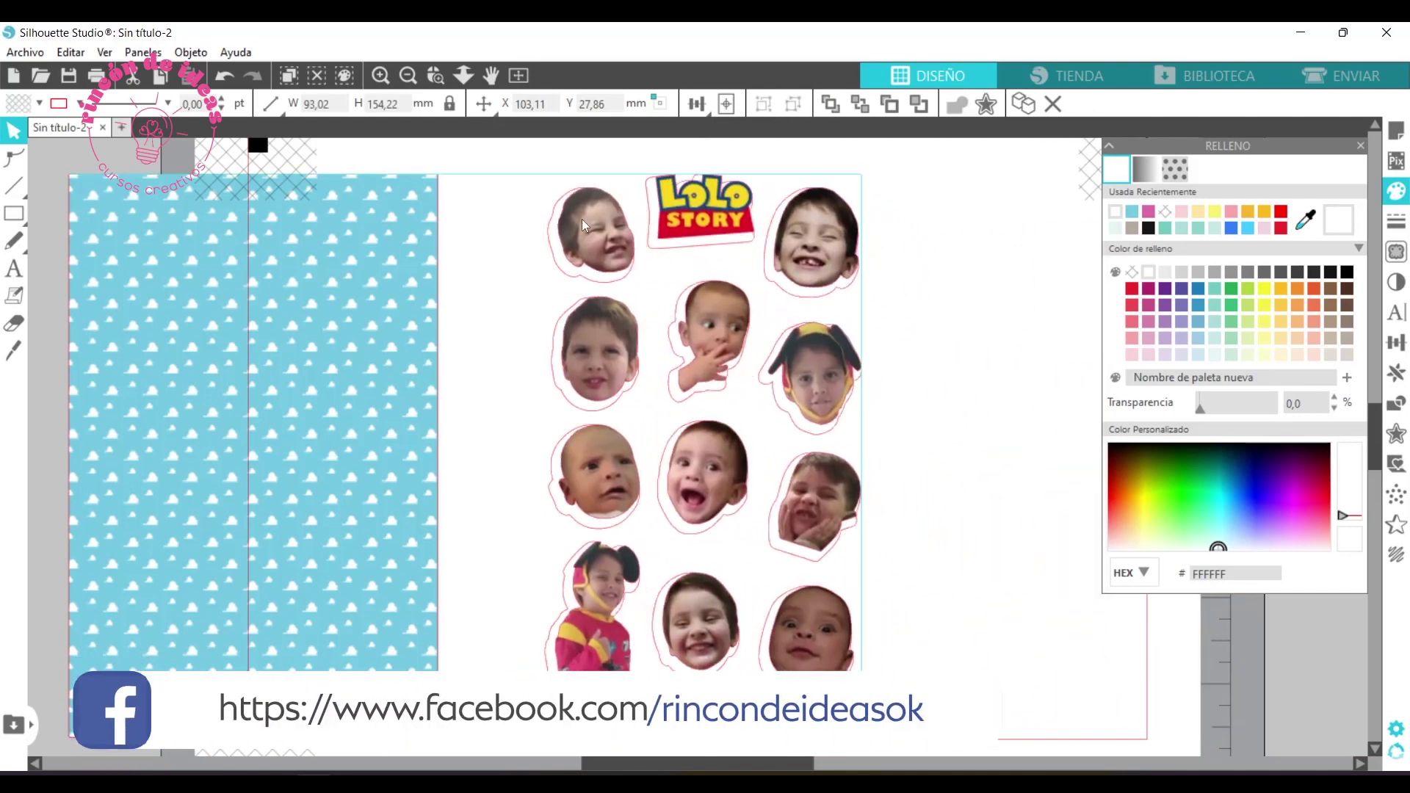
Align the faces, white outlines and patterned background by their centres and centre the whole design on the page.
{"action": "left_click", "coordinate": [879, 199]}
{"action": "left_click", "coordinate": [595, 578]}
{"action": "key", "text": "ctrl+a"}
{"action": "left_click", "coordinate": [727, 105]}
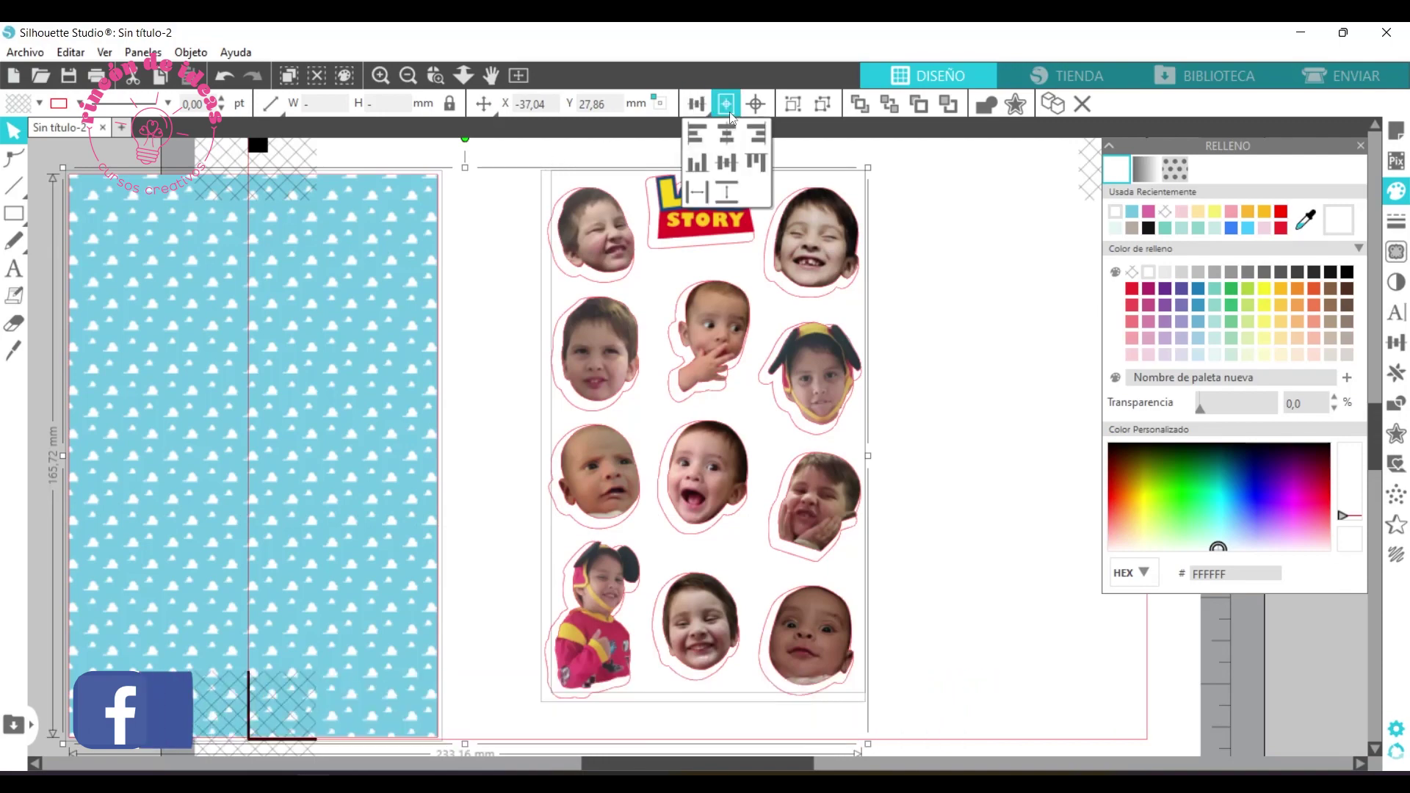
{"action": "left_click", "coordinate": [730, 110]}
{"action": "left_click", "coordinate": [698, 107]}
{"action": "left_click", "coordinate": [698, 106]}
{"action": "left_click", "coordinate": [713, 134]}
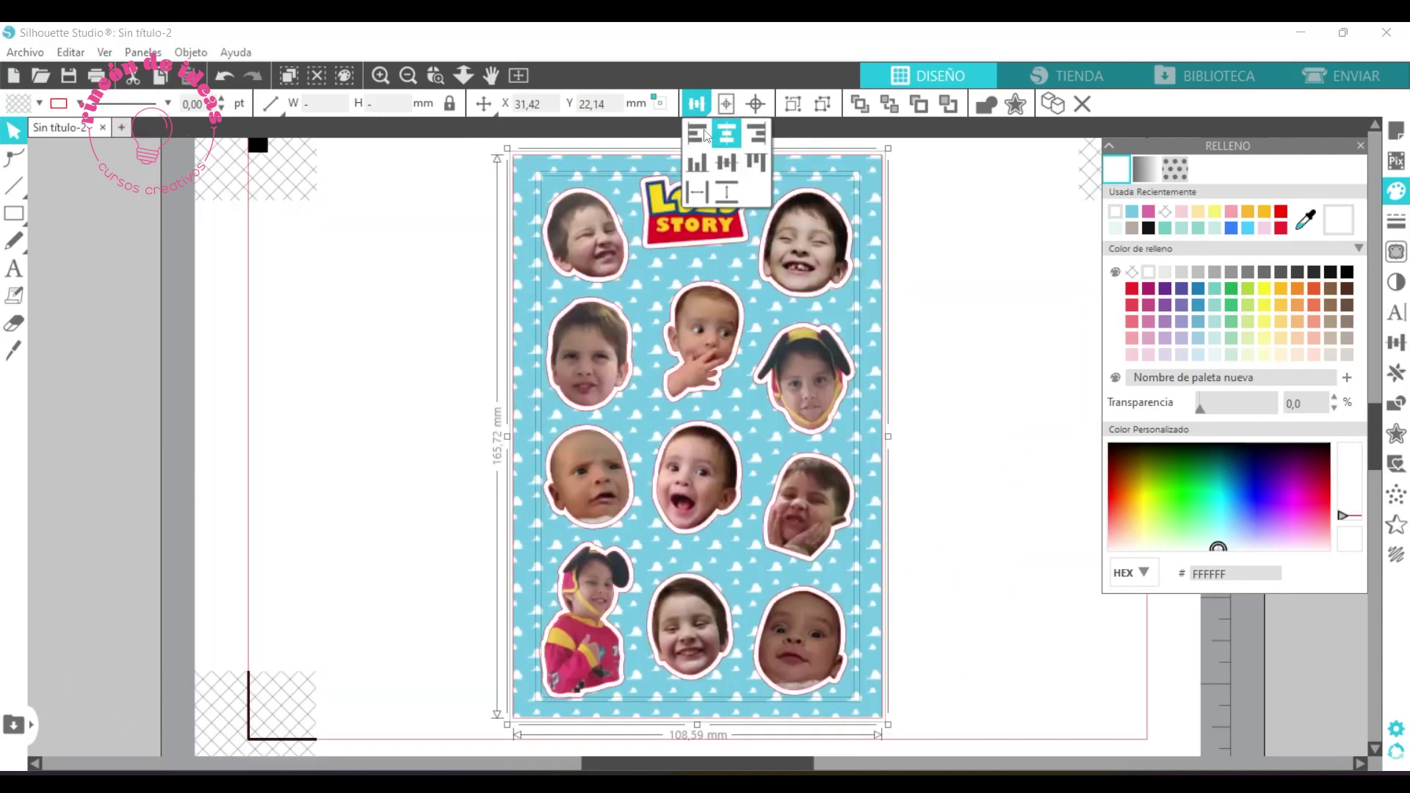
{"action": "left_click", "coordinate": [727, 192]}
{"action": "left_click", "coordinate": [976, 344]}
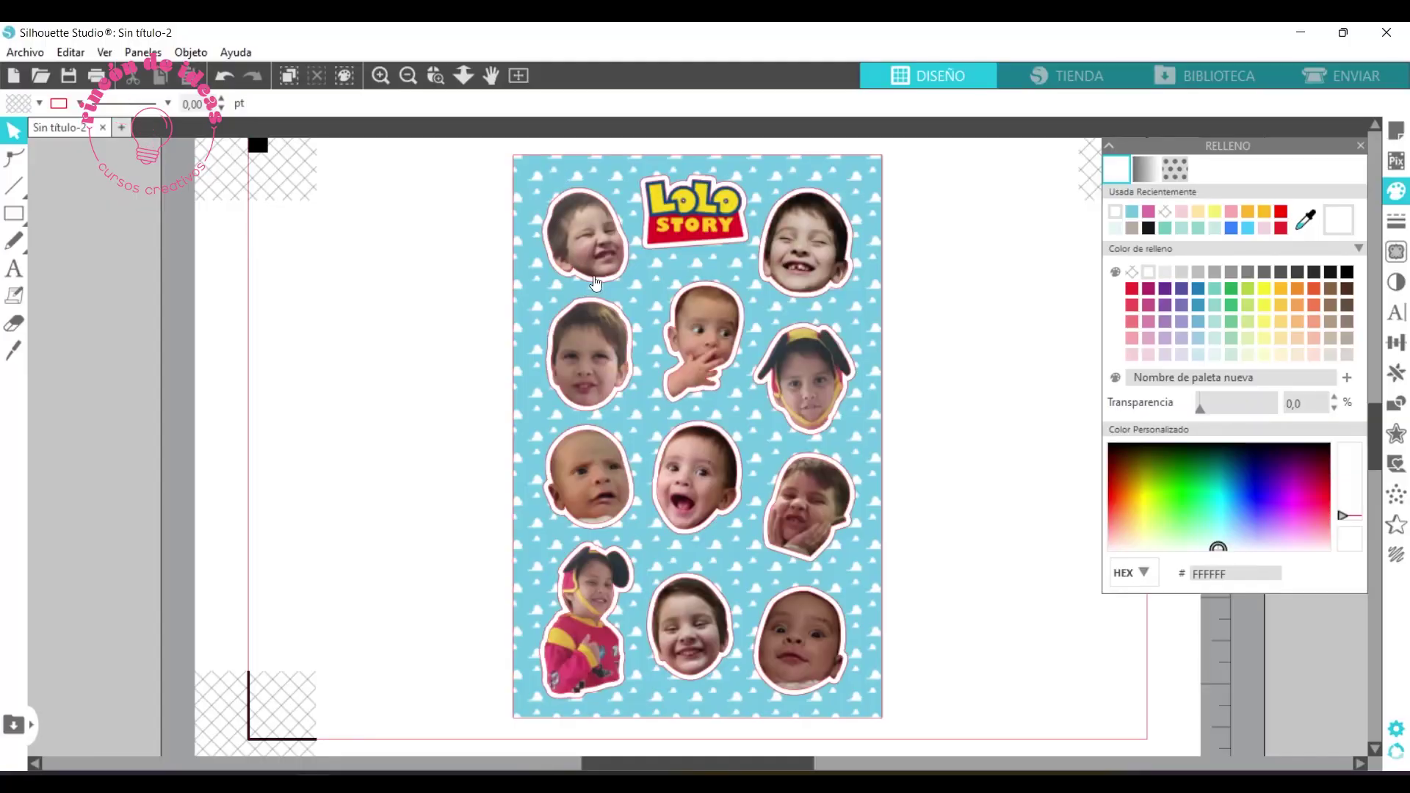
Create a 1.00 mm outward offset around the white sticker outlines and group the resulting cut lines.
{"action": "left_click", "coordinate": [597, 288]}
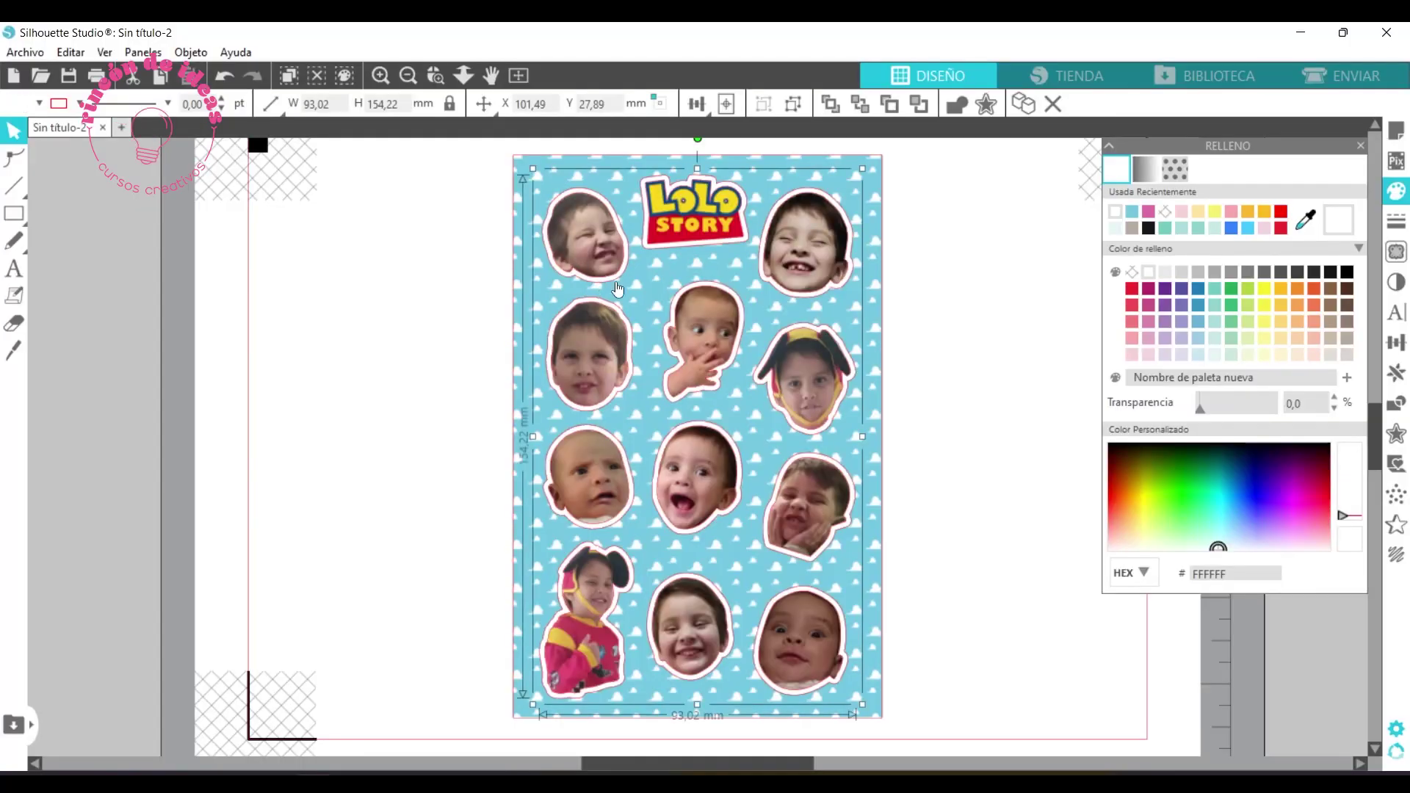
{"action": "left_click", "coordinate": [1398, 437]}
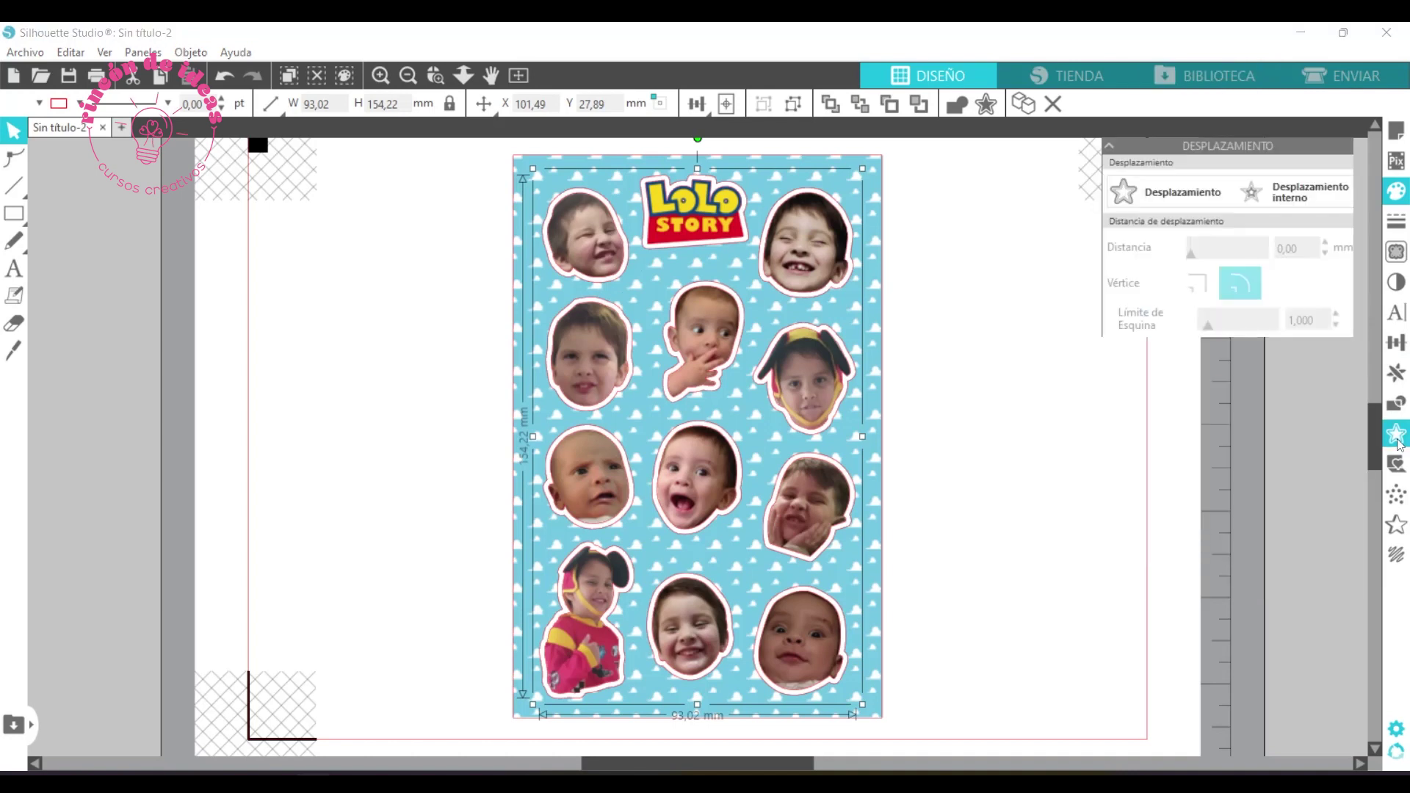
{"action": "left_click", "coordinate": [1209, 196]}
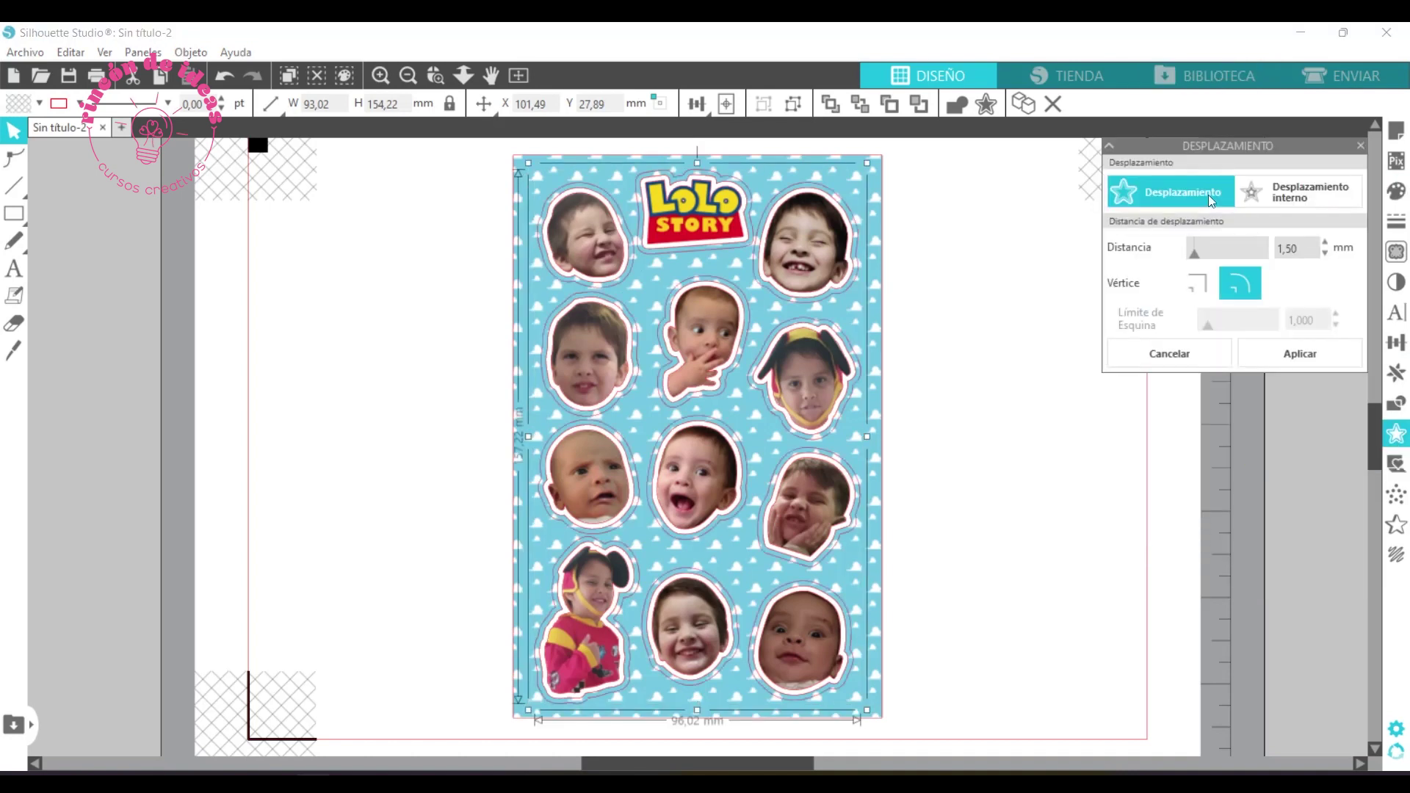
{"action": "left_click", "coordinate": [1209, 196]}
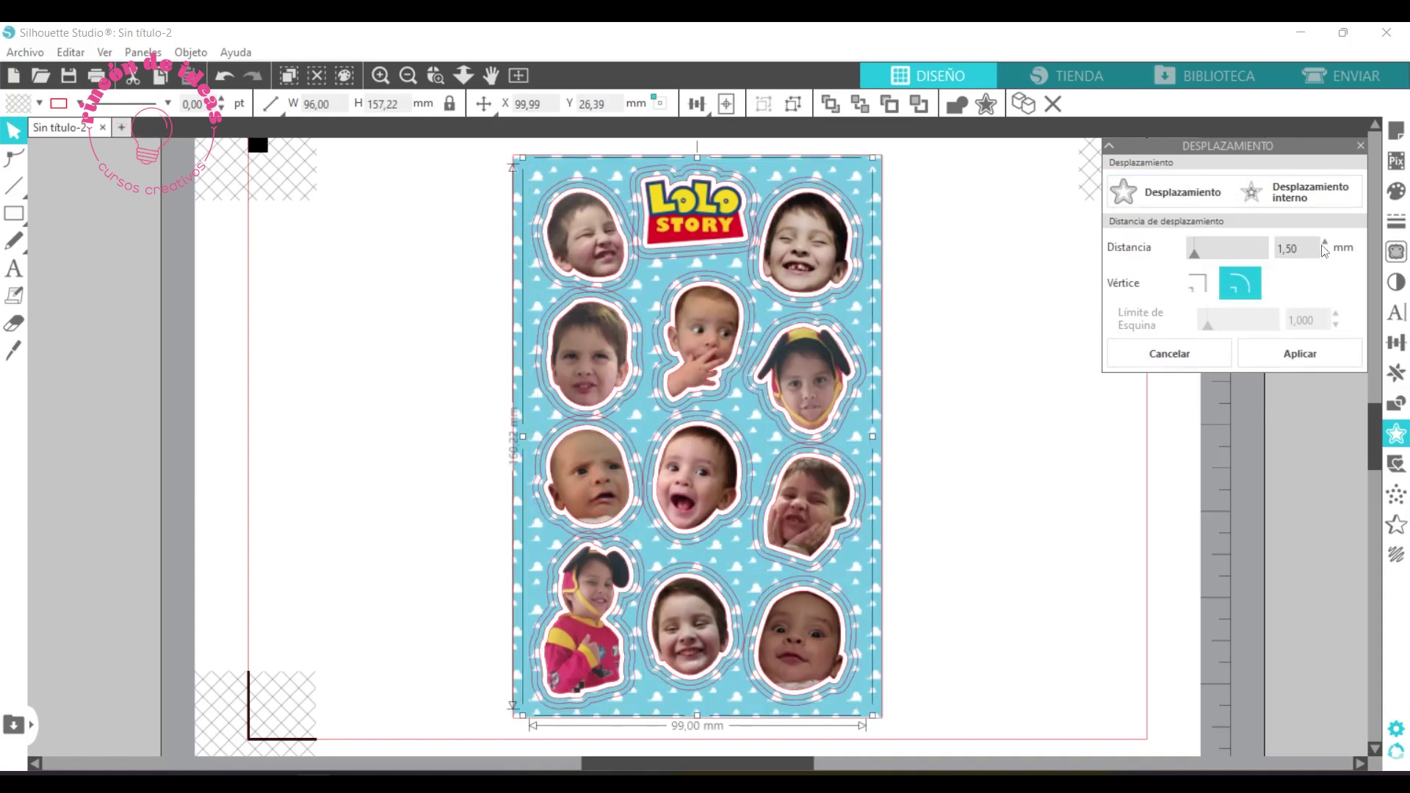
{"action": "left_click", "coordinate": [1325, 253]}
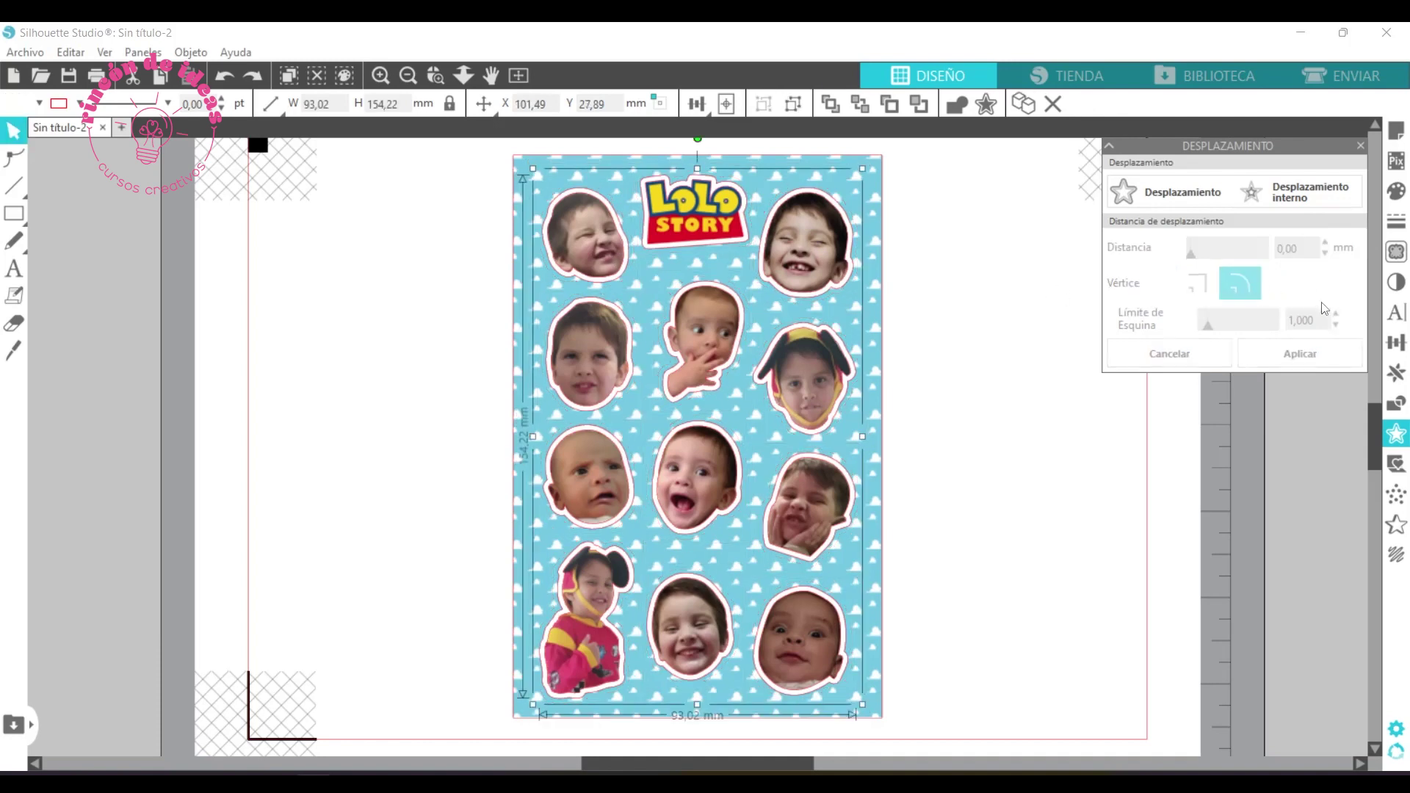
{"action": "left_click", "coordinate": [1196, 193]}
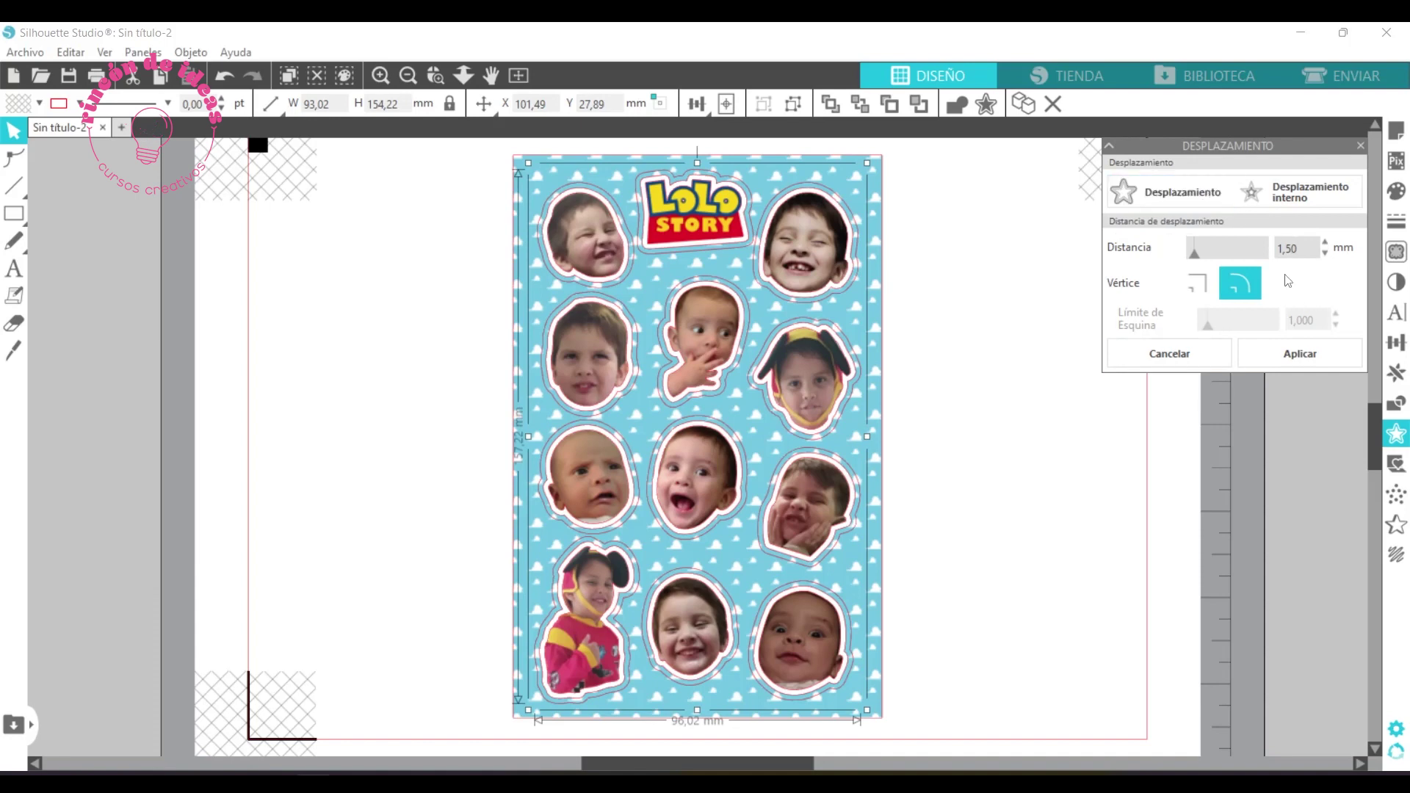
{"action": "left_click", "coordinate": [1327, 254]}
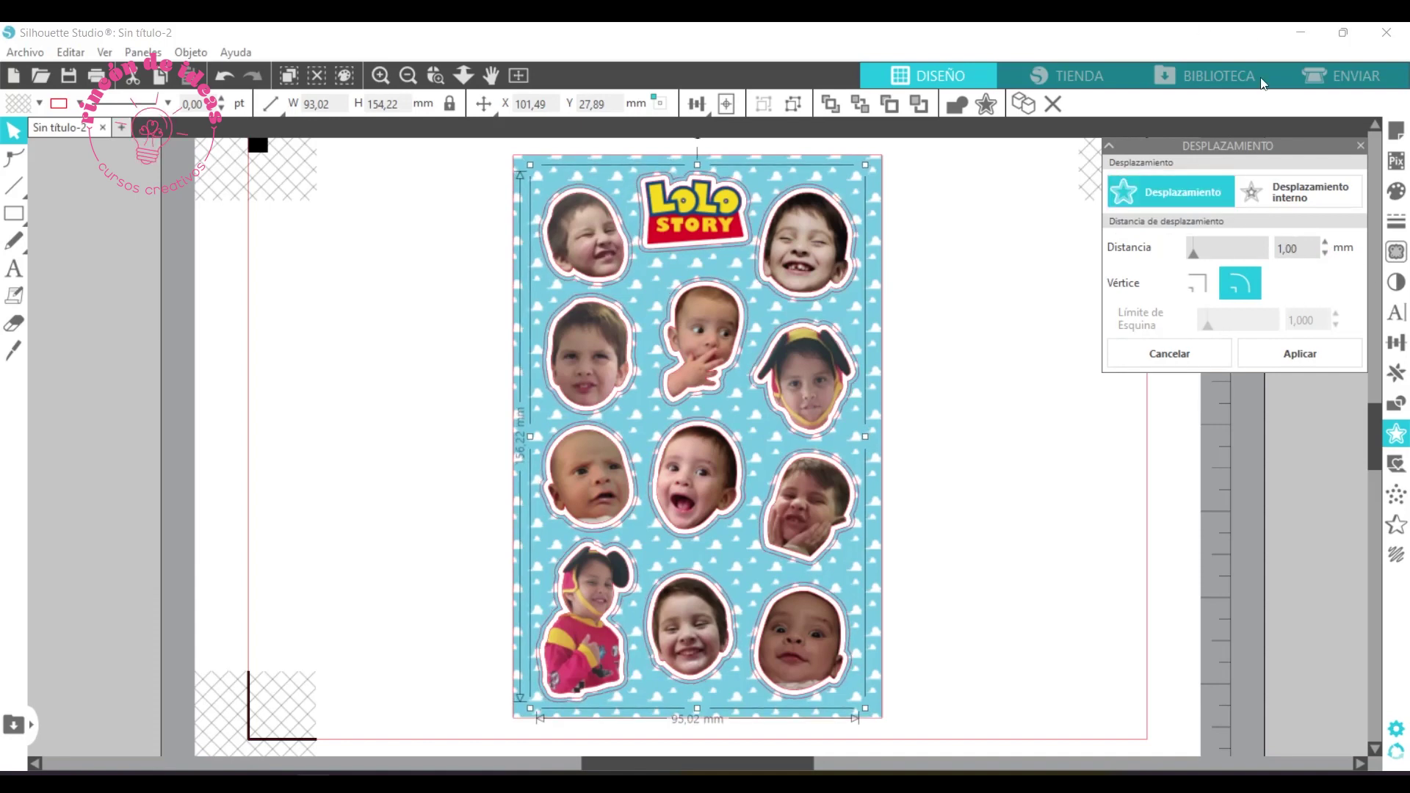
{"action": "right_click", "coordinate": [811, 309]}
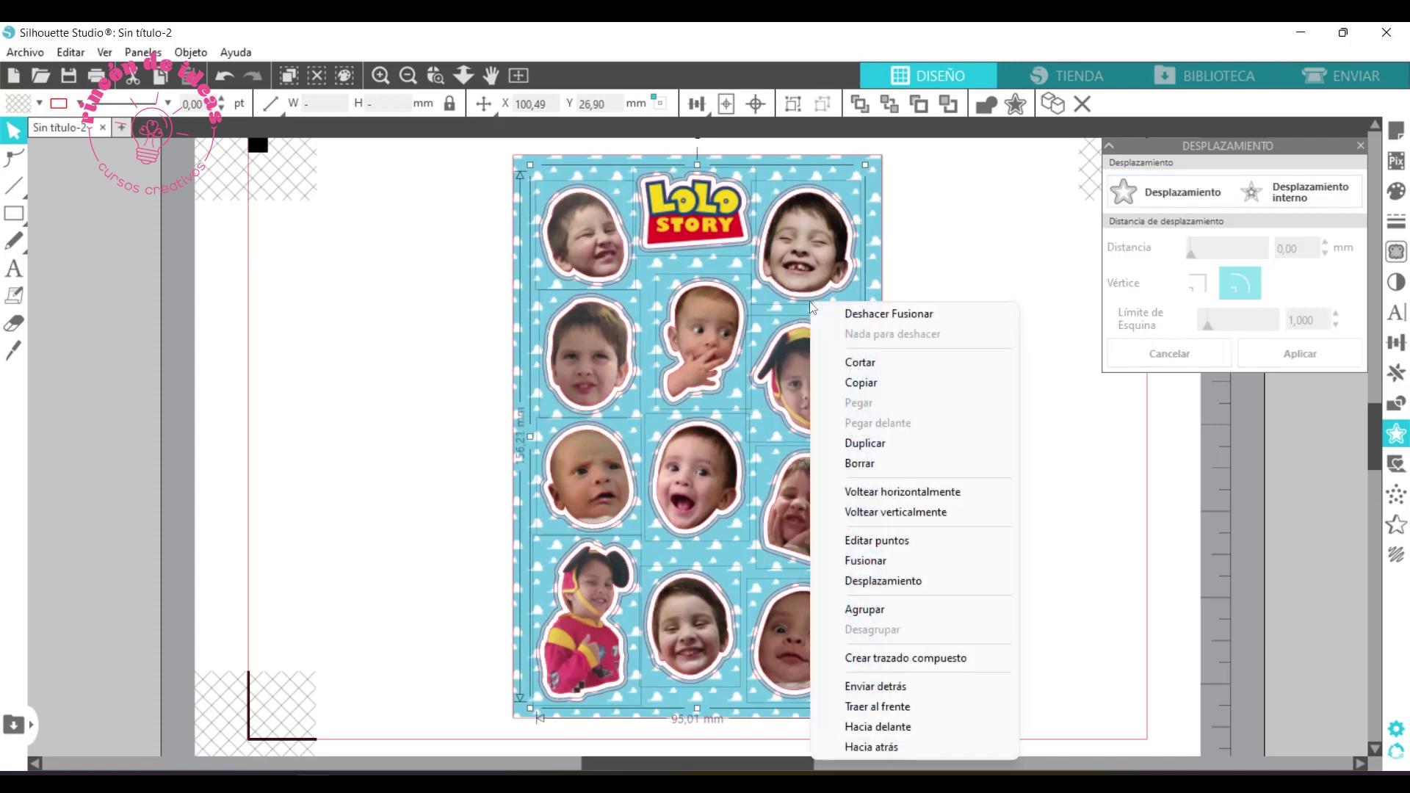
{"action": "left_click", "coordinate": [874, 610]}
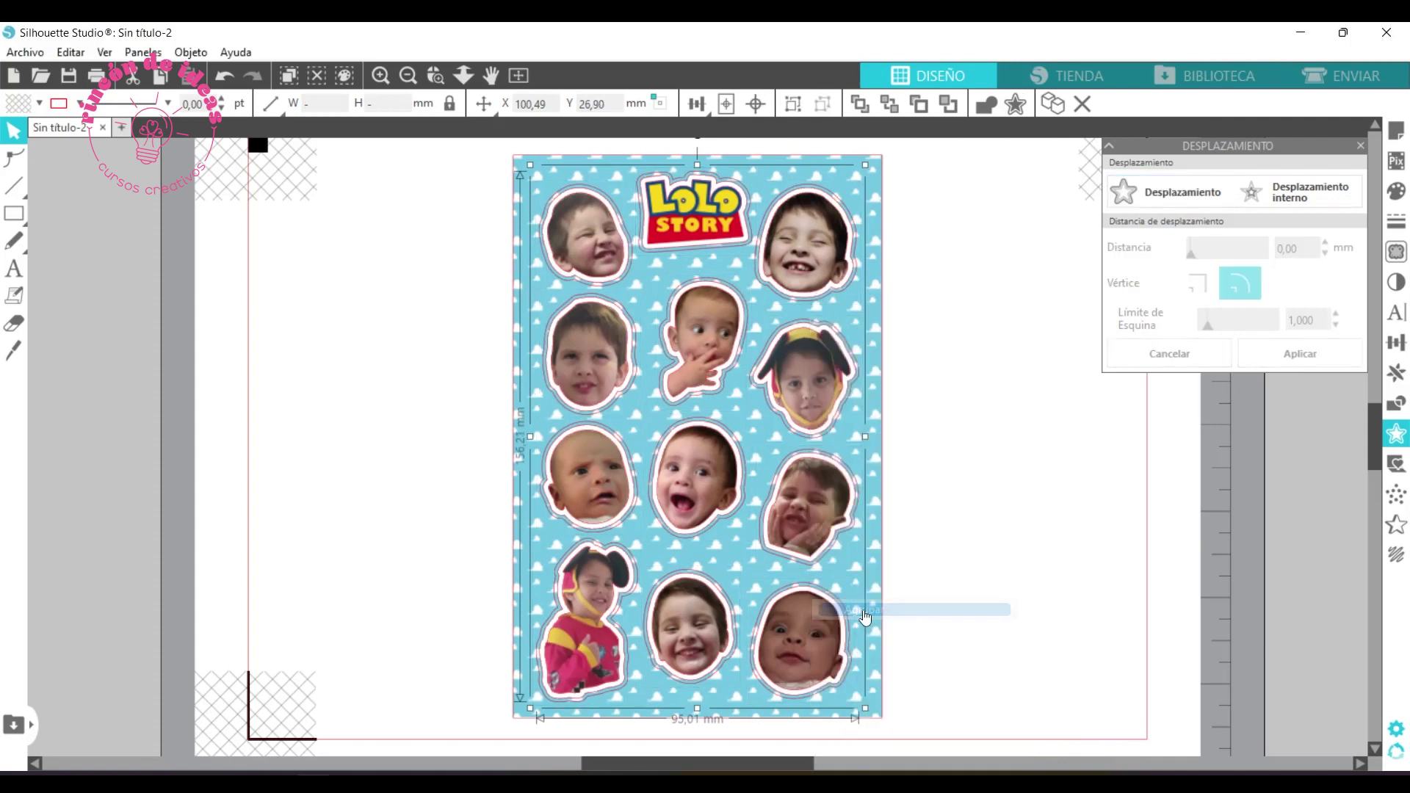
{"action": "left_click", "coordinate": [1396, 132]}
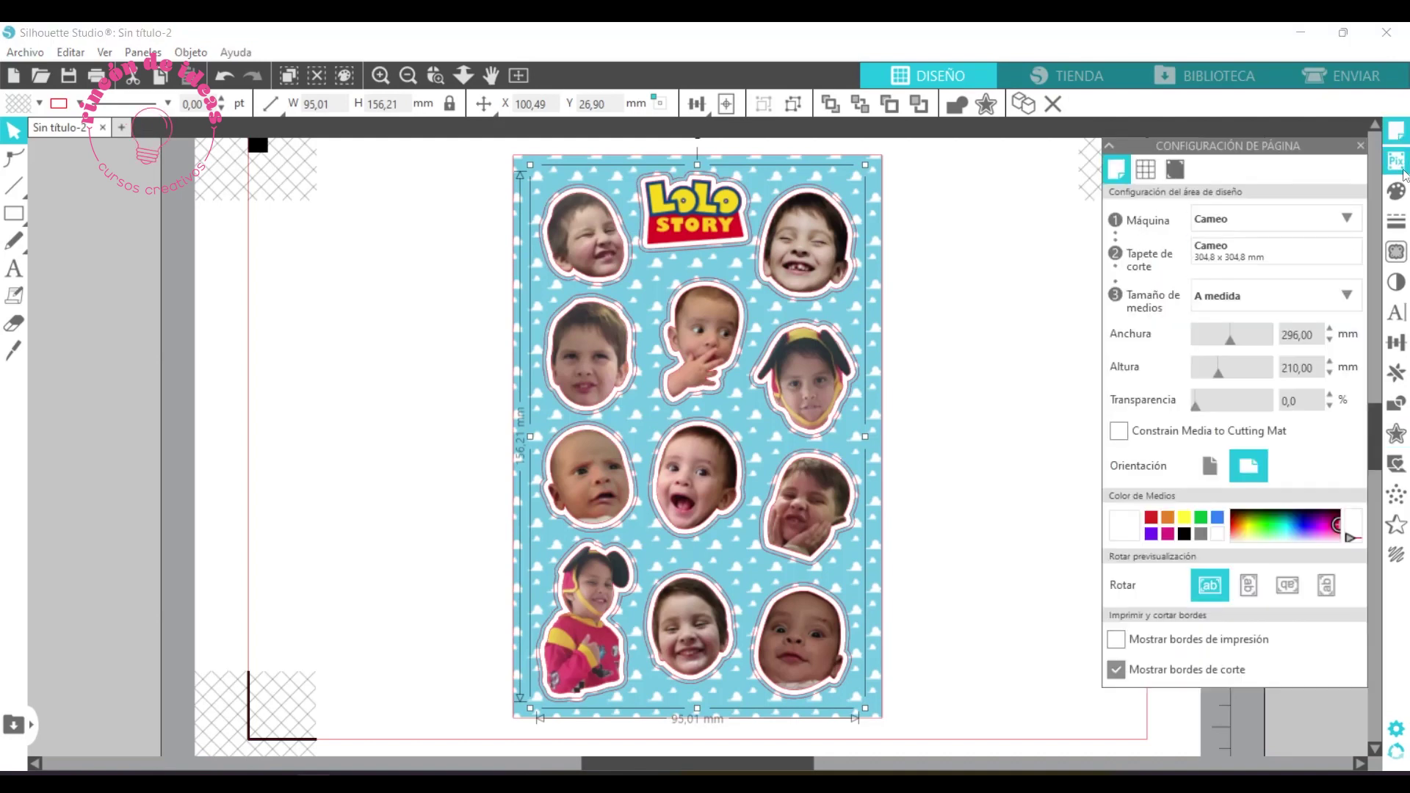
{"action": "left_click", "coordinate": [1396, 191]}
{"action": "left_click", "coordinate": [1042, 221]}
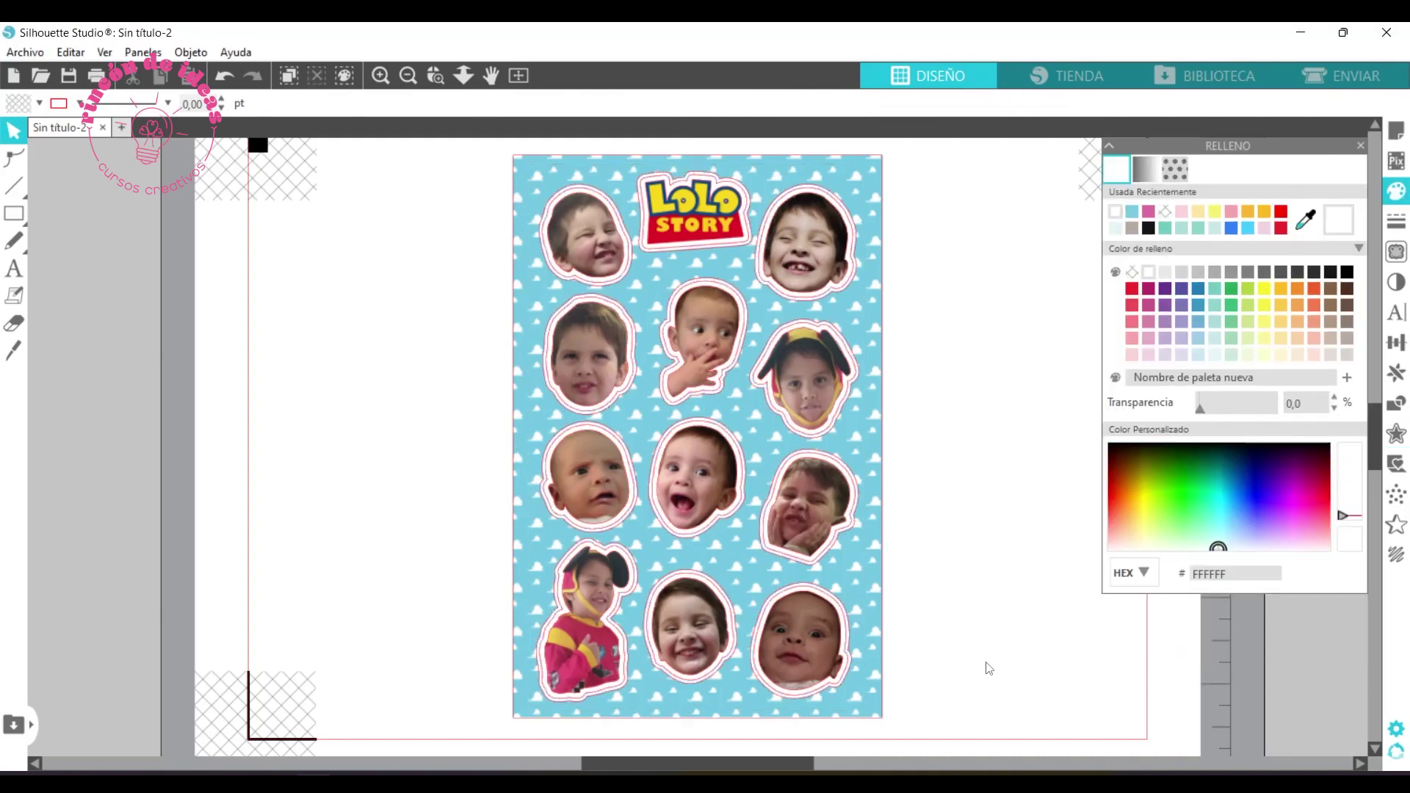
Place the sticker design and a duplicate of it side by side on the page, with both copies selected.
{"action": "left_click", "coordinate": [758, 564]}
{"action": "scroll", "coordinate": [403, 278], "scroll_direction": "down", "scroll_amount": 5}
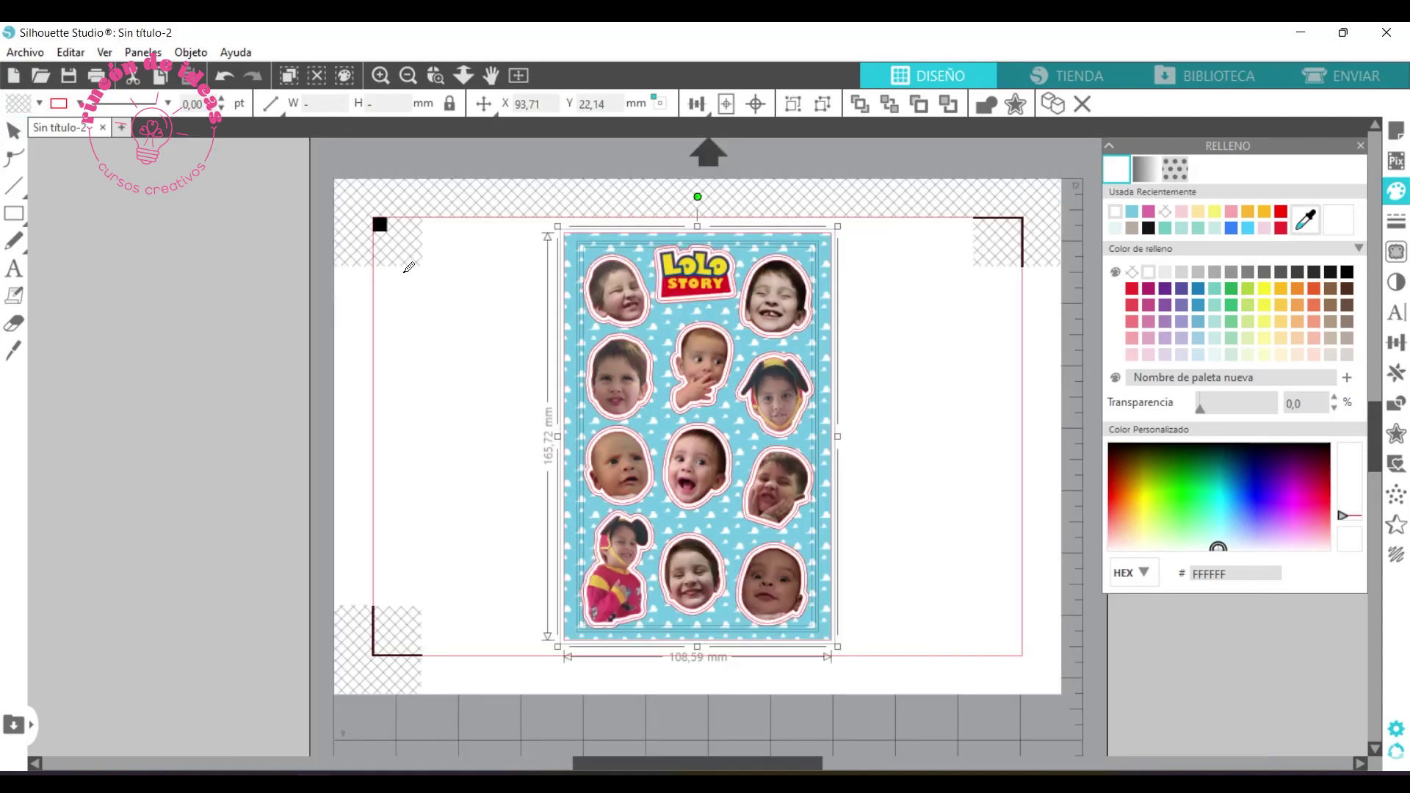
{"action": "left_click_drag", "start_coordinate": [598, 399], "coordinate": [597, 403]}
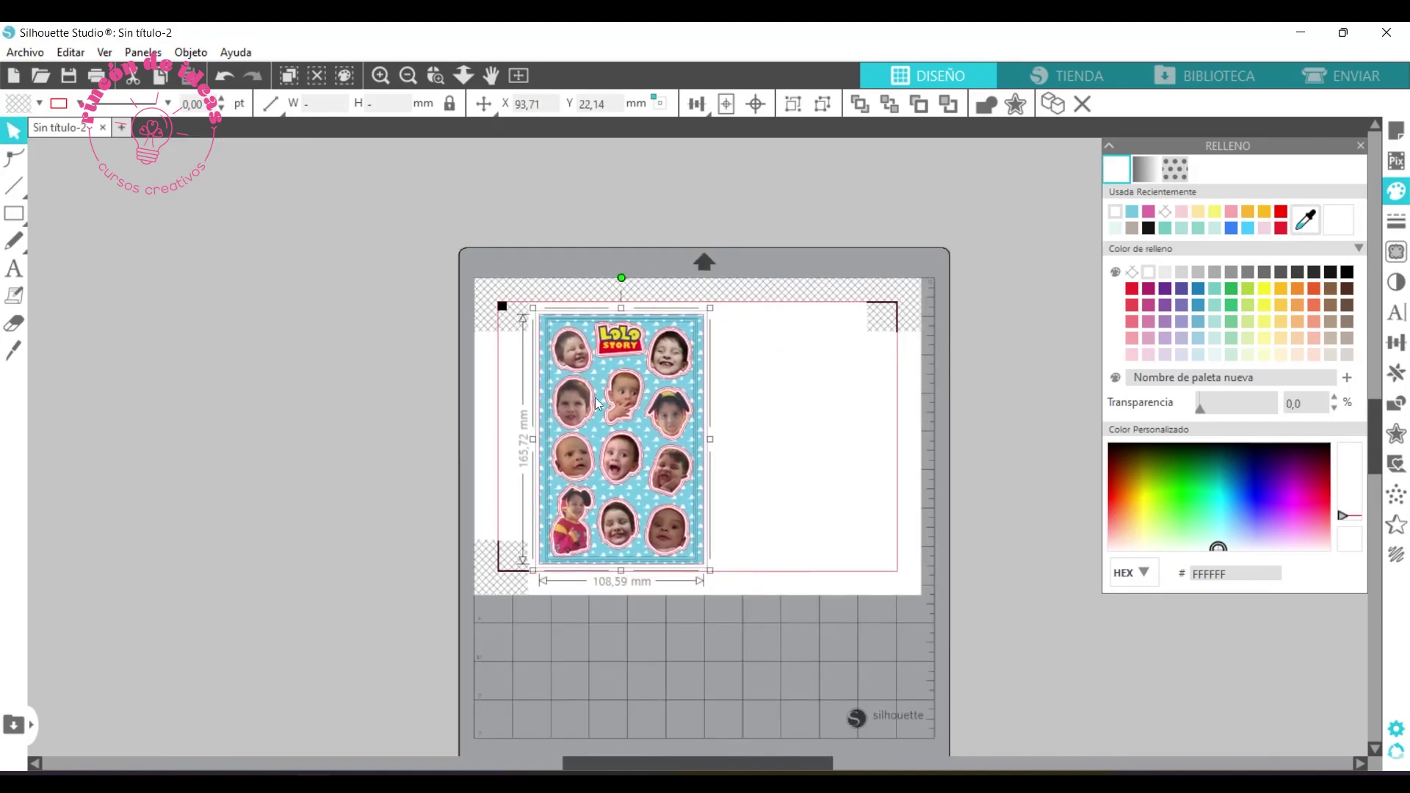
{"action": "key", "text": "ctrl+d"}
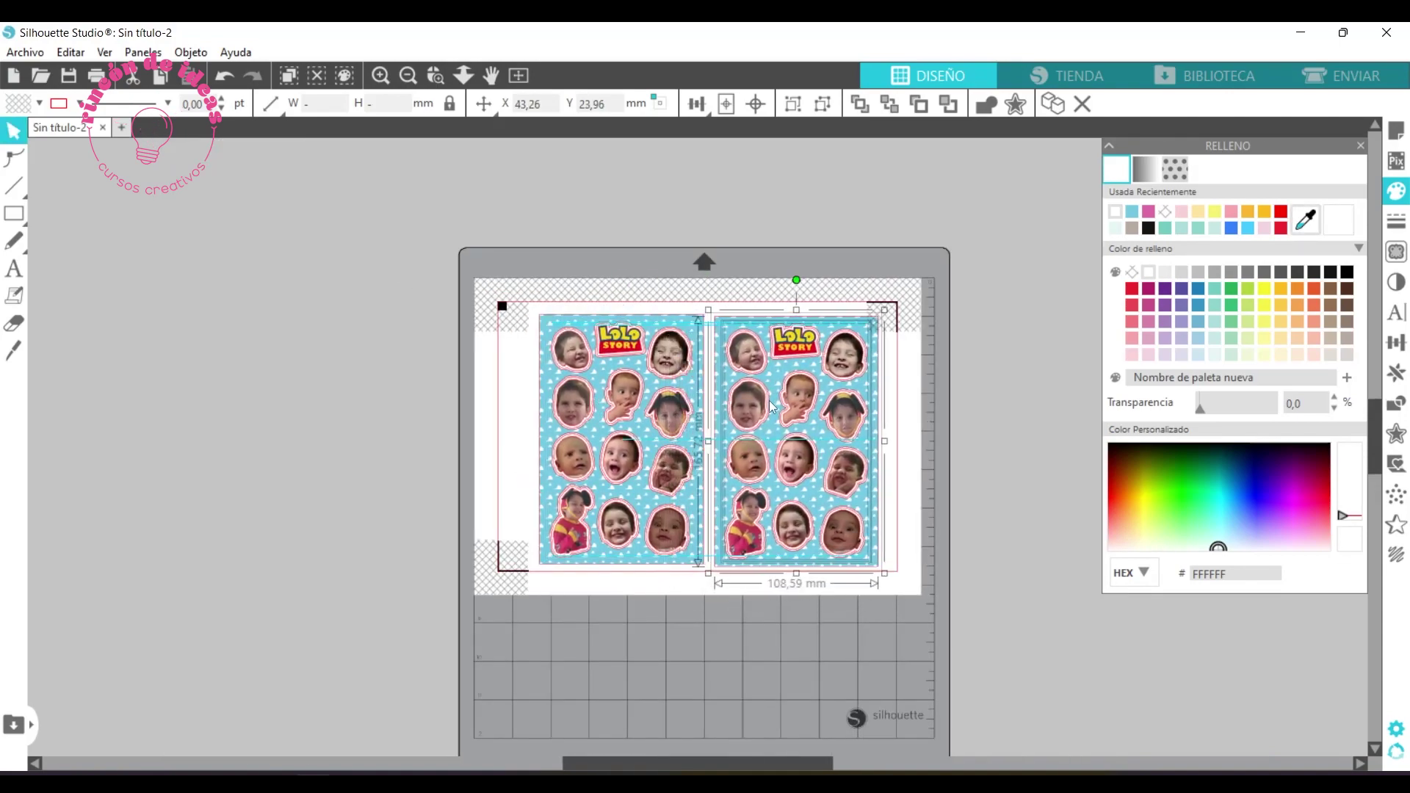
{"action": "left_click", "coordinate": [971, 505]}
{"action": "key", "text": "ctrl+a"}
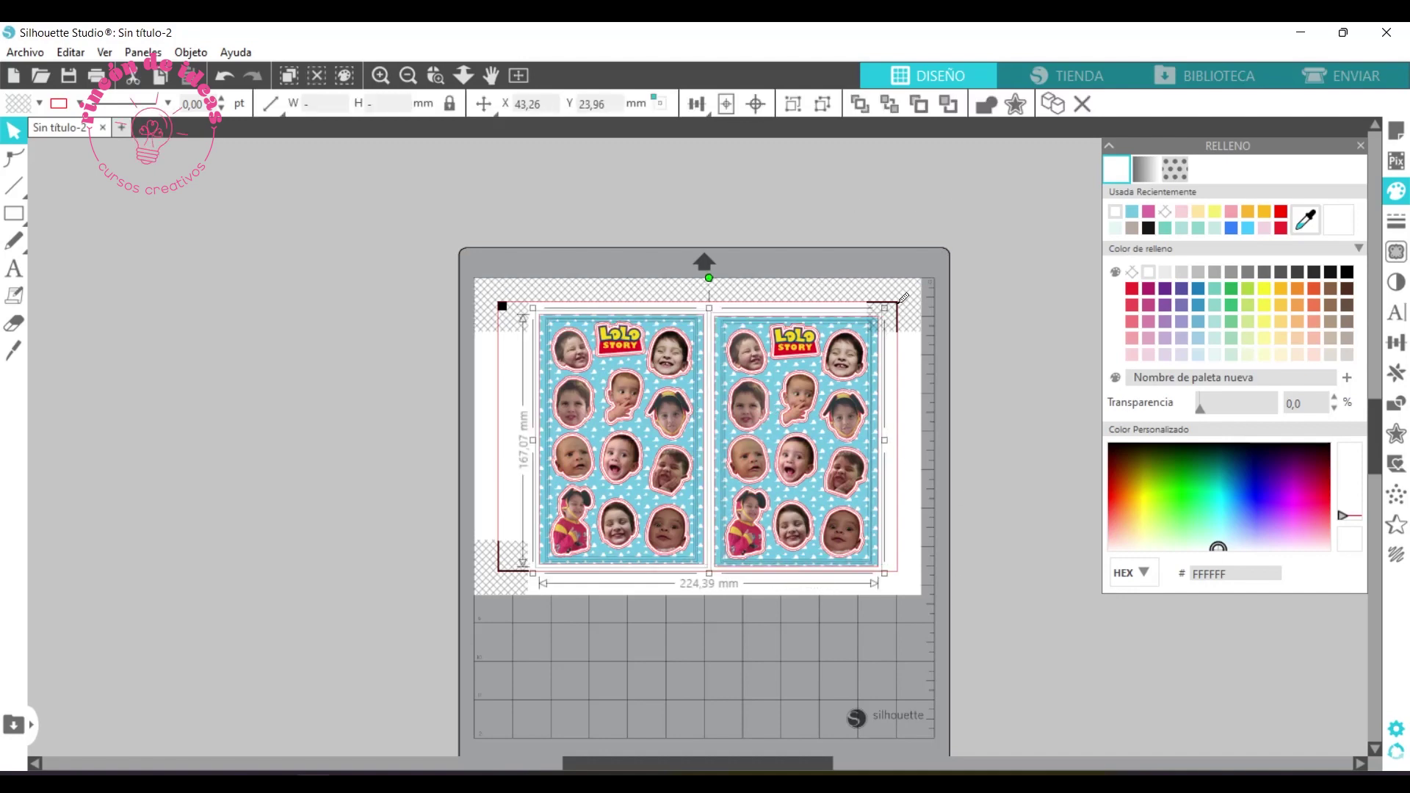
{"action": "scroll", "coordinate": [901, 307], "scroll_direction": "up", "scroll_amount": 1}
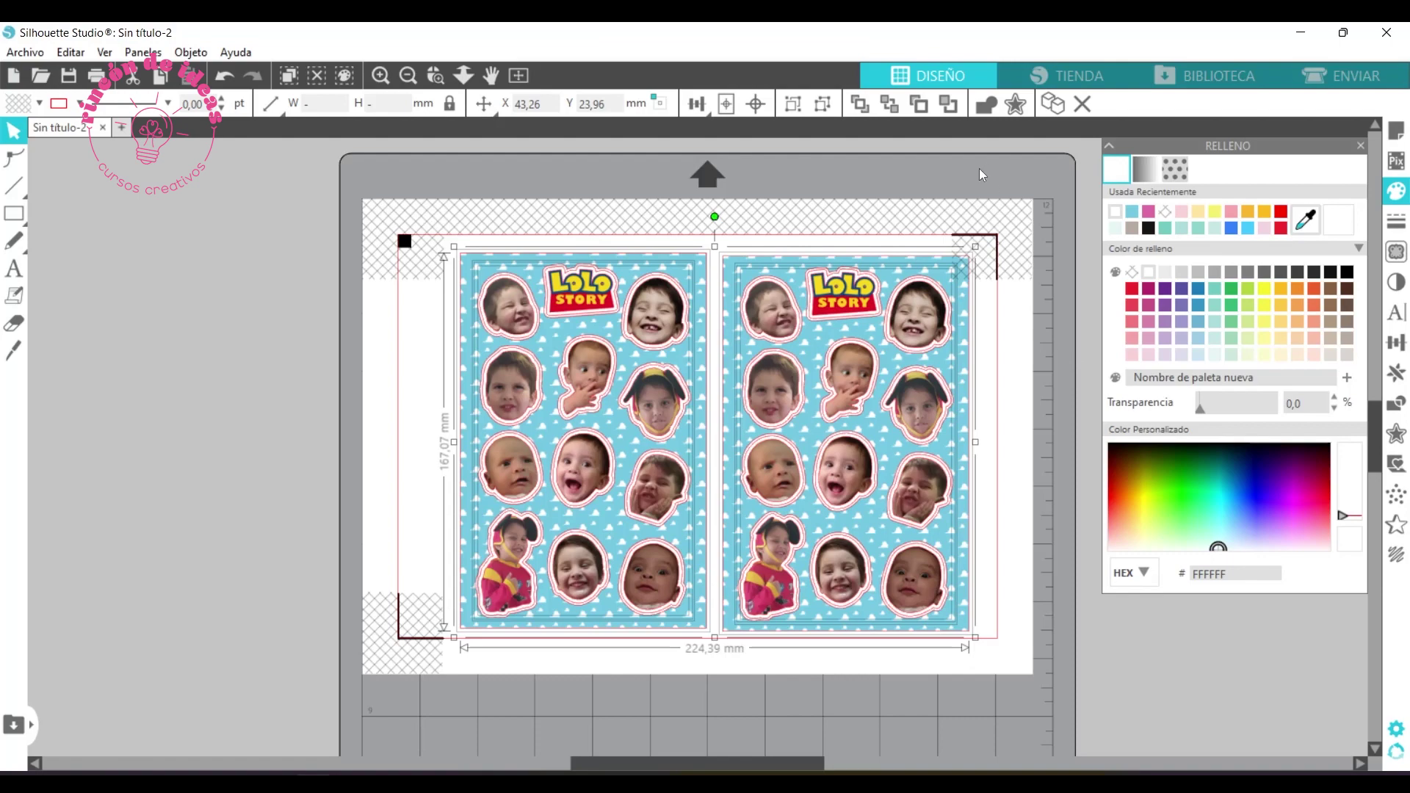
{"action": "left_click_drag", "start_coordinate": [967, 257], "coordinate": [968, 259]}
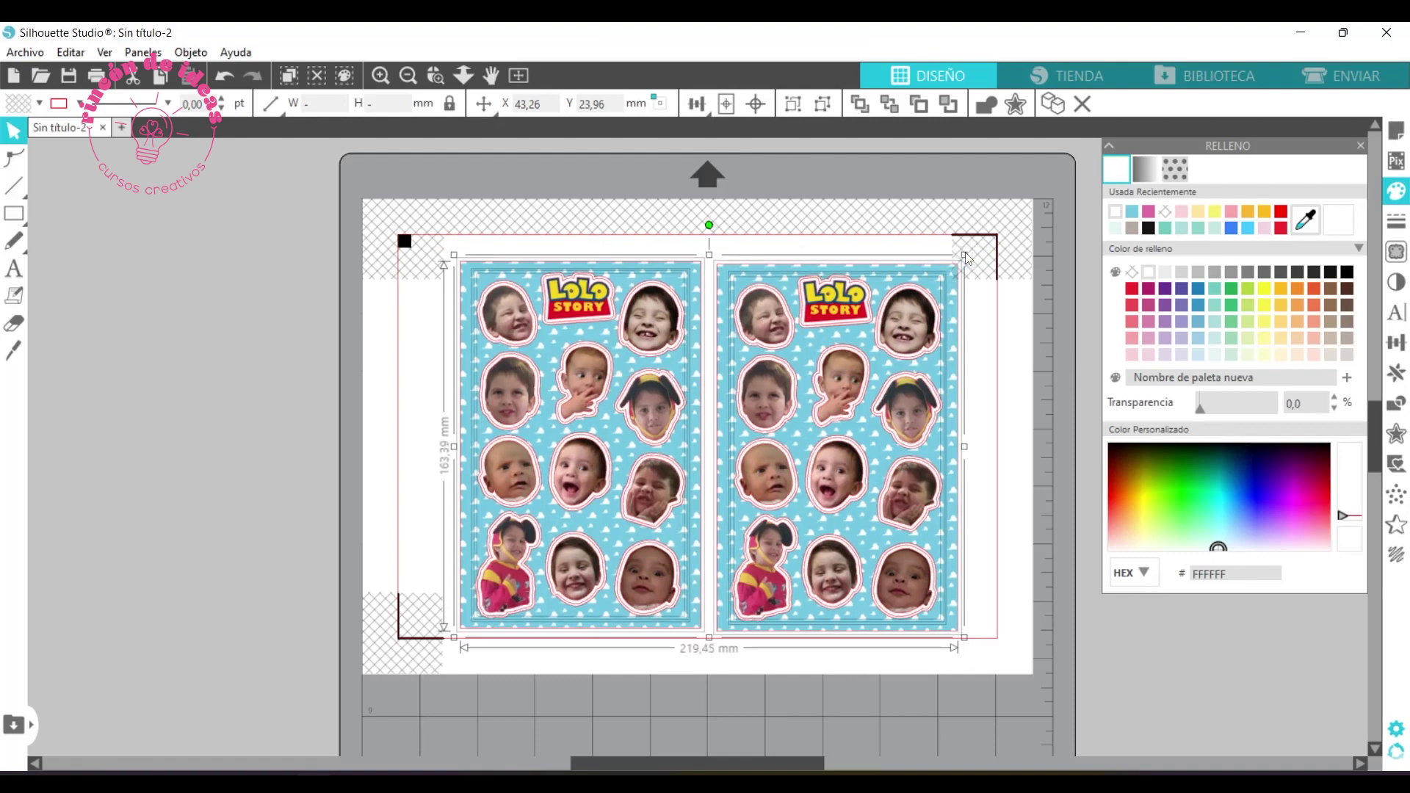
{"action": "left_click_drag", "start_coordinate": [1037, 189], "coordinate": [1041, 194]}
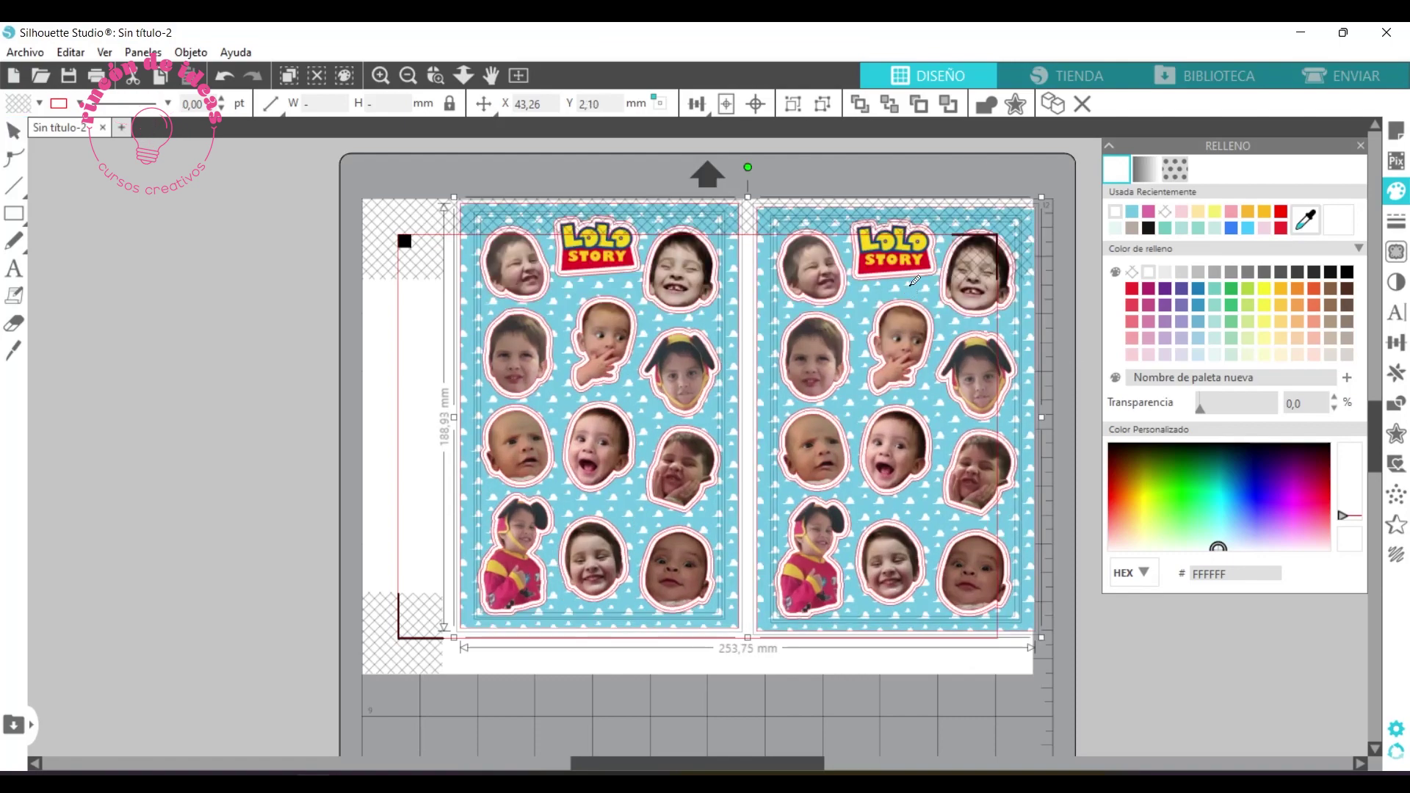
{"action": "key", "text": "ctrl+z"}
{"action": "key", "text": "ctrl+z"}
Scale both copies down together to about 216 × 161 mm overall and move them up slightly inside the registration marks.
{"action": "left_click_drag", "start_coordinate": [976, 253], "coordinate": [956, 262]}
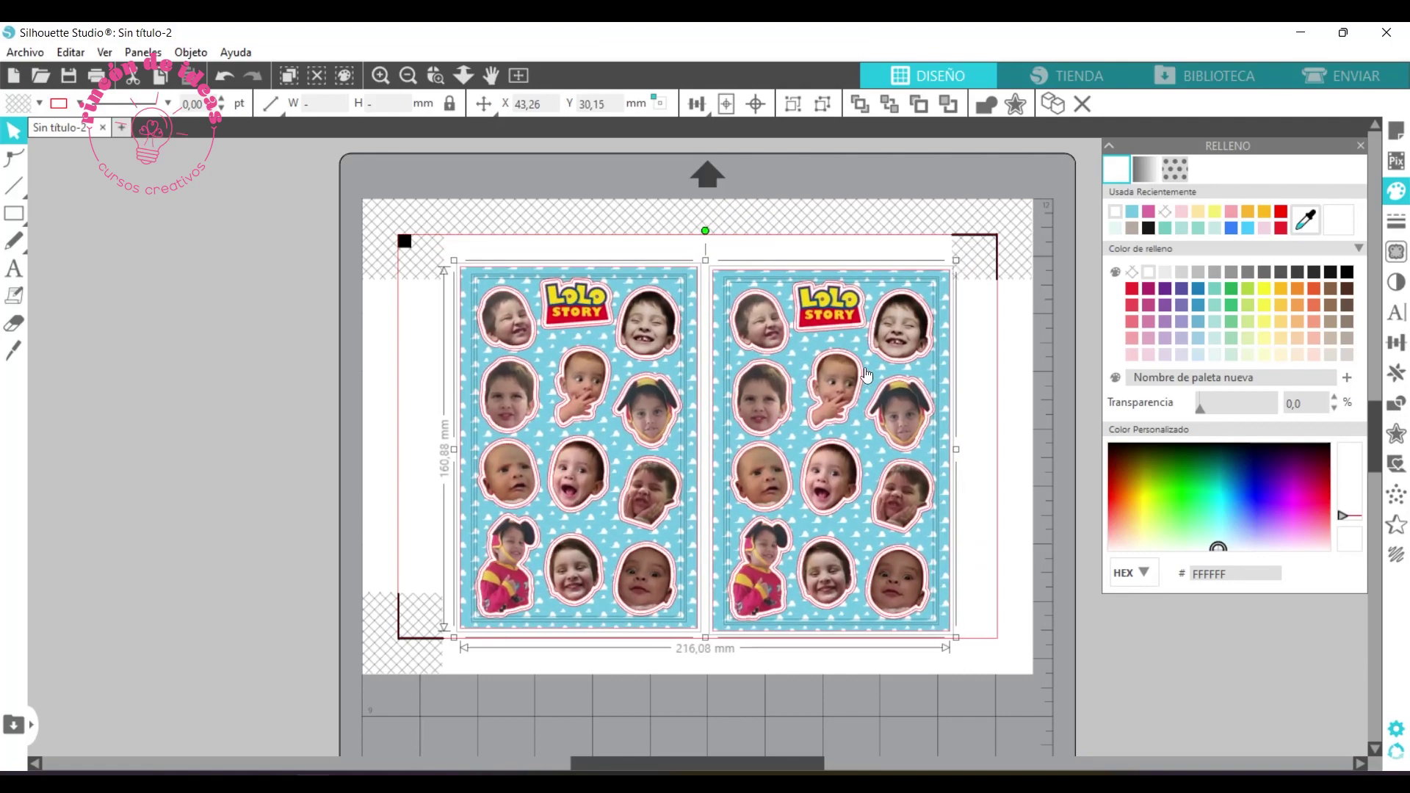
{"action": "left_click_drag", "start_coordinate": [879, 370], "coordinate": [876, 361]}
{"action": "left_click", "coordinate": [1053, 411]}
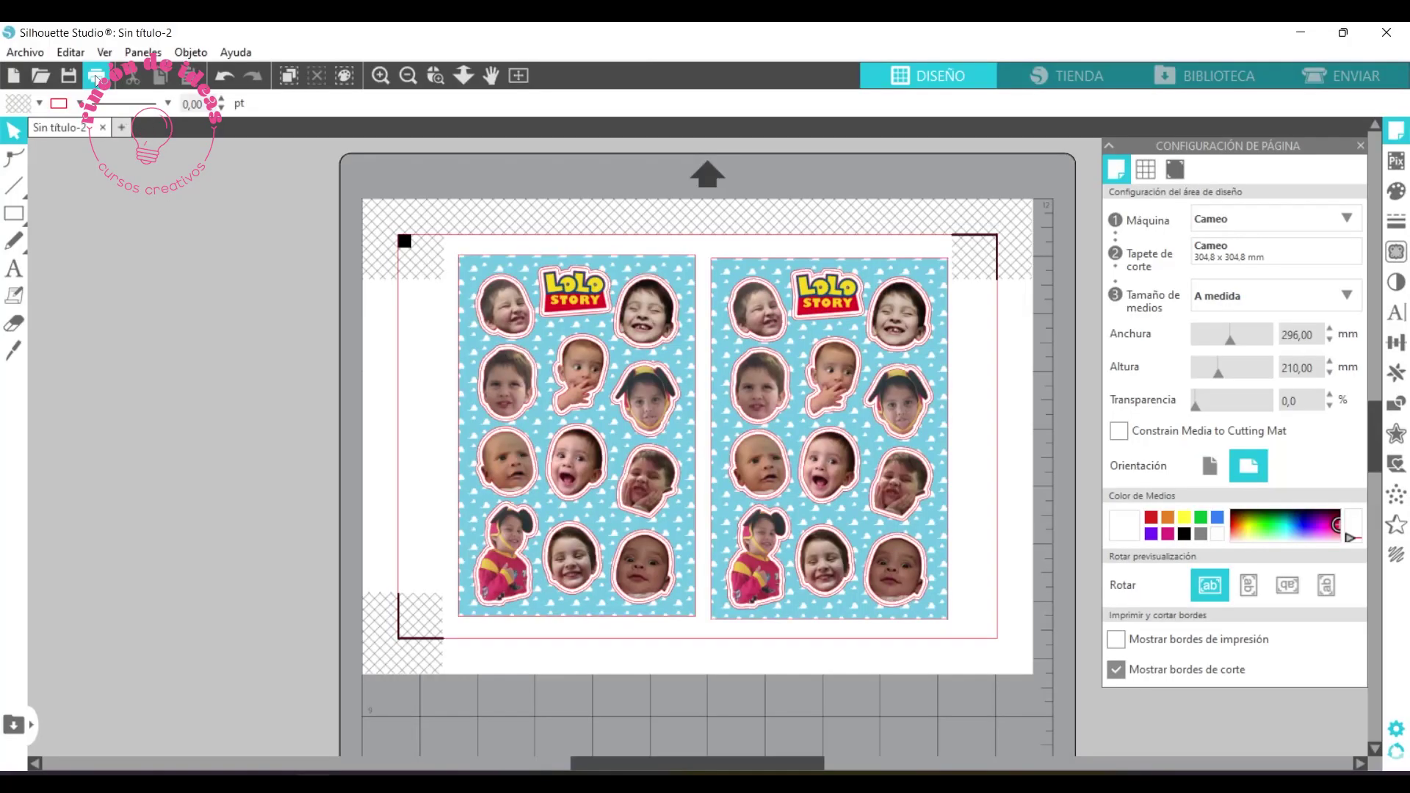
Start printing the sheet on the HP Ink Tank Wireless 410 and set the printer's paper size to A4.
{"action": "left_click", "coordinate": [96, 76]}
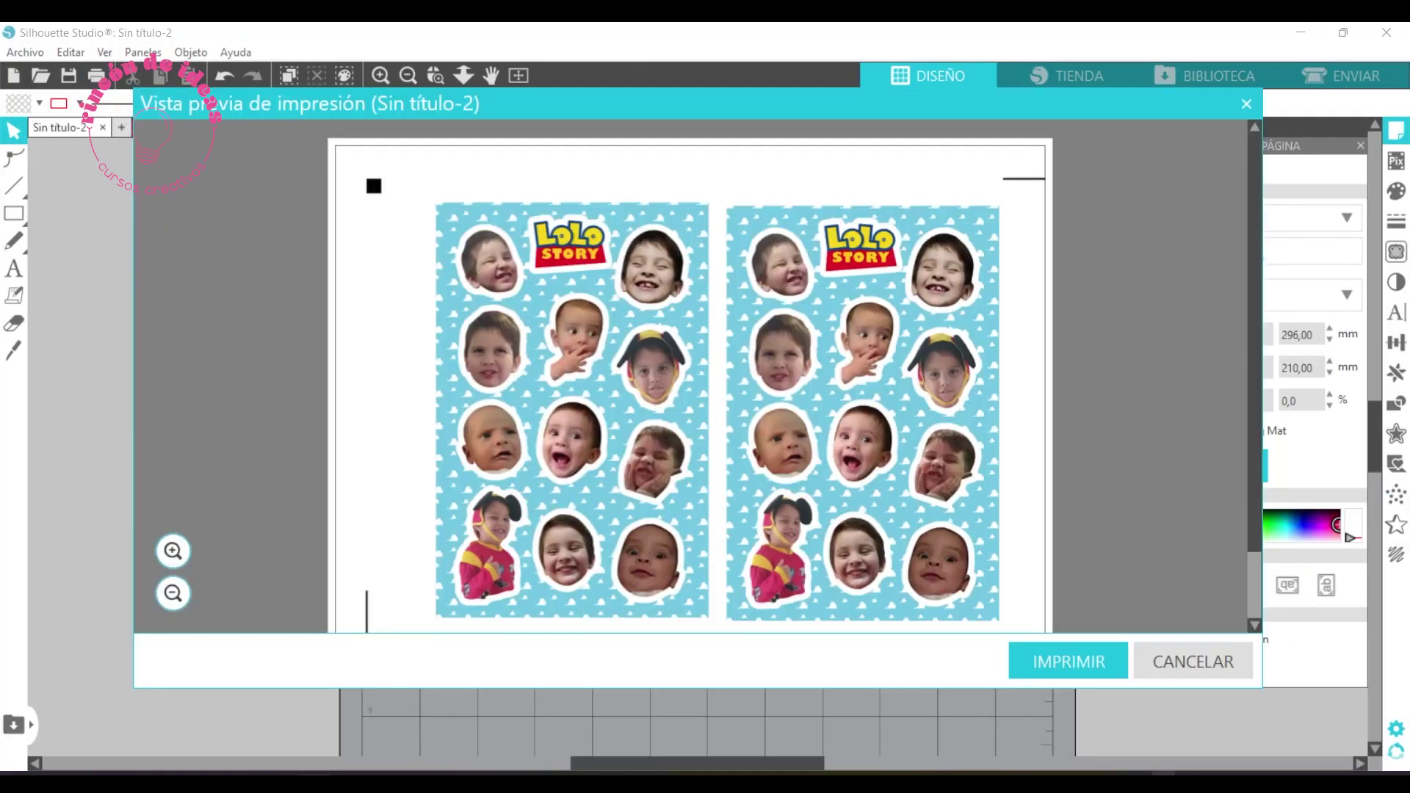
{"action": "left_click", "coordinate": [1067, 661]}
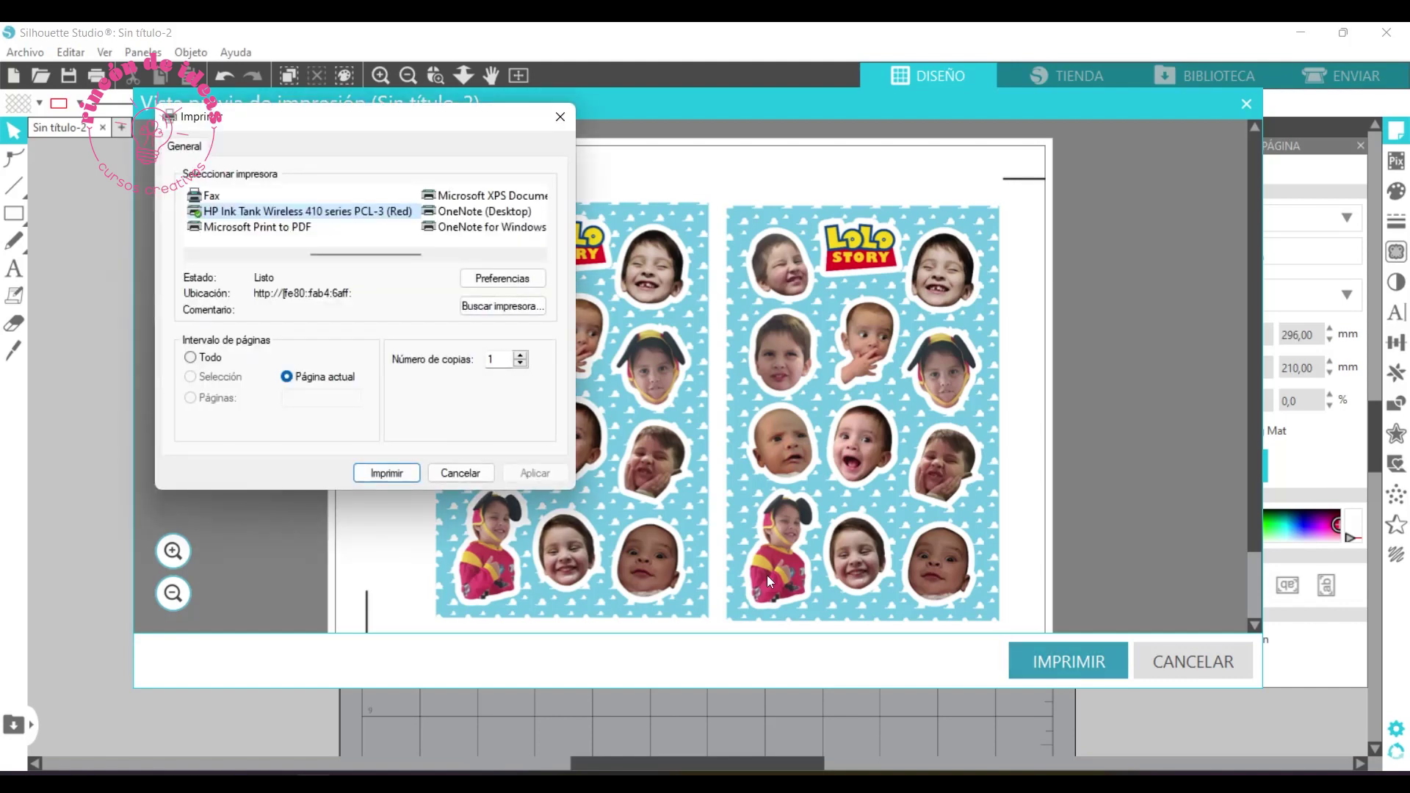
{"action": "left_click", "coordinate": [523, 279]}
{"action": "left_click_drag", "start_coordinate": [385, 44], "coordinate": [446, 94]}
{"action": "left_click", "coordinate": [304, 117]}
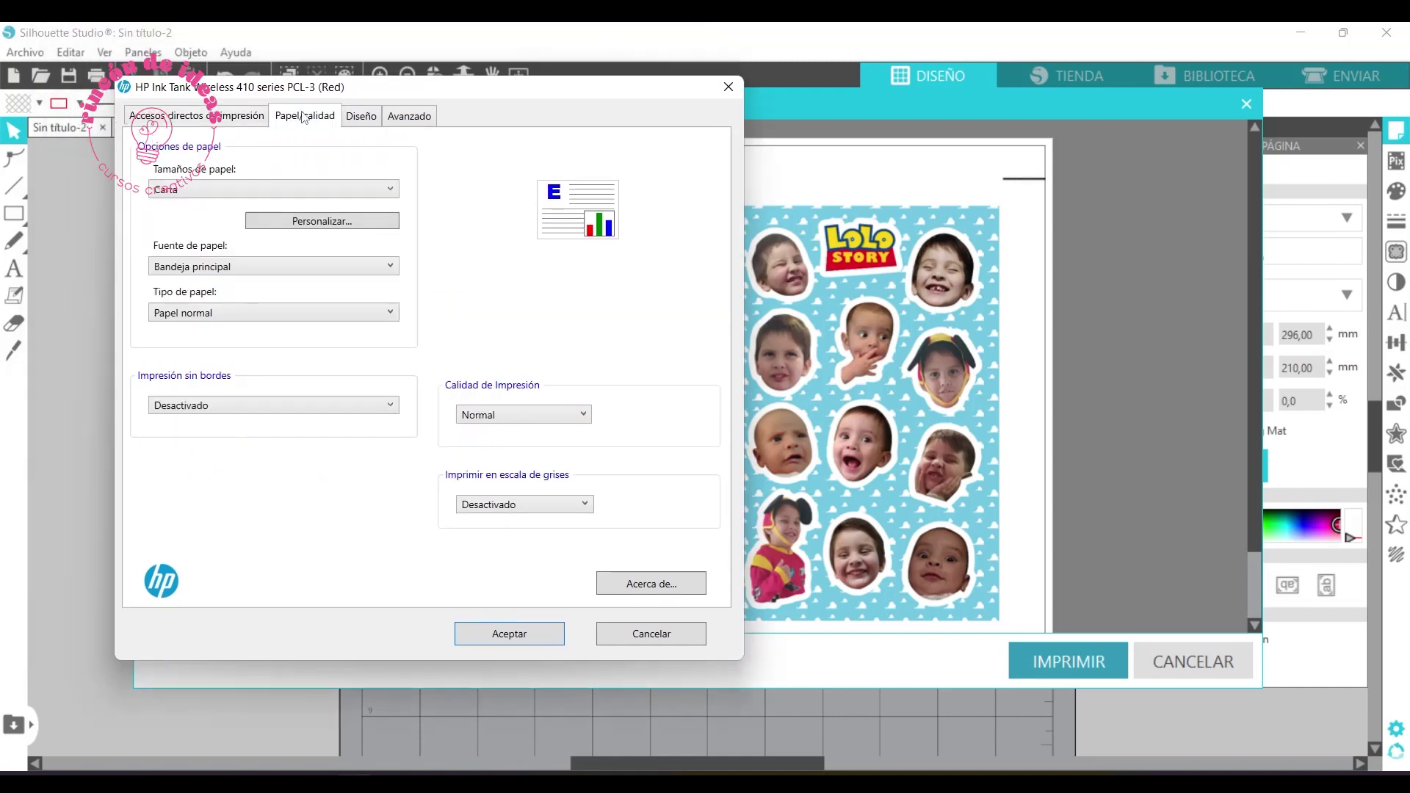
{"action": "left_click", "coordinate": [248, 199]}
{"action": "left_click", "coordinate": [211, 278]}
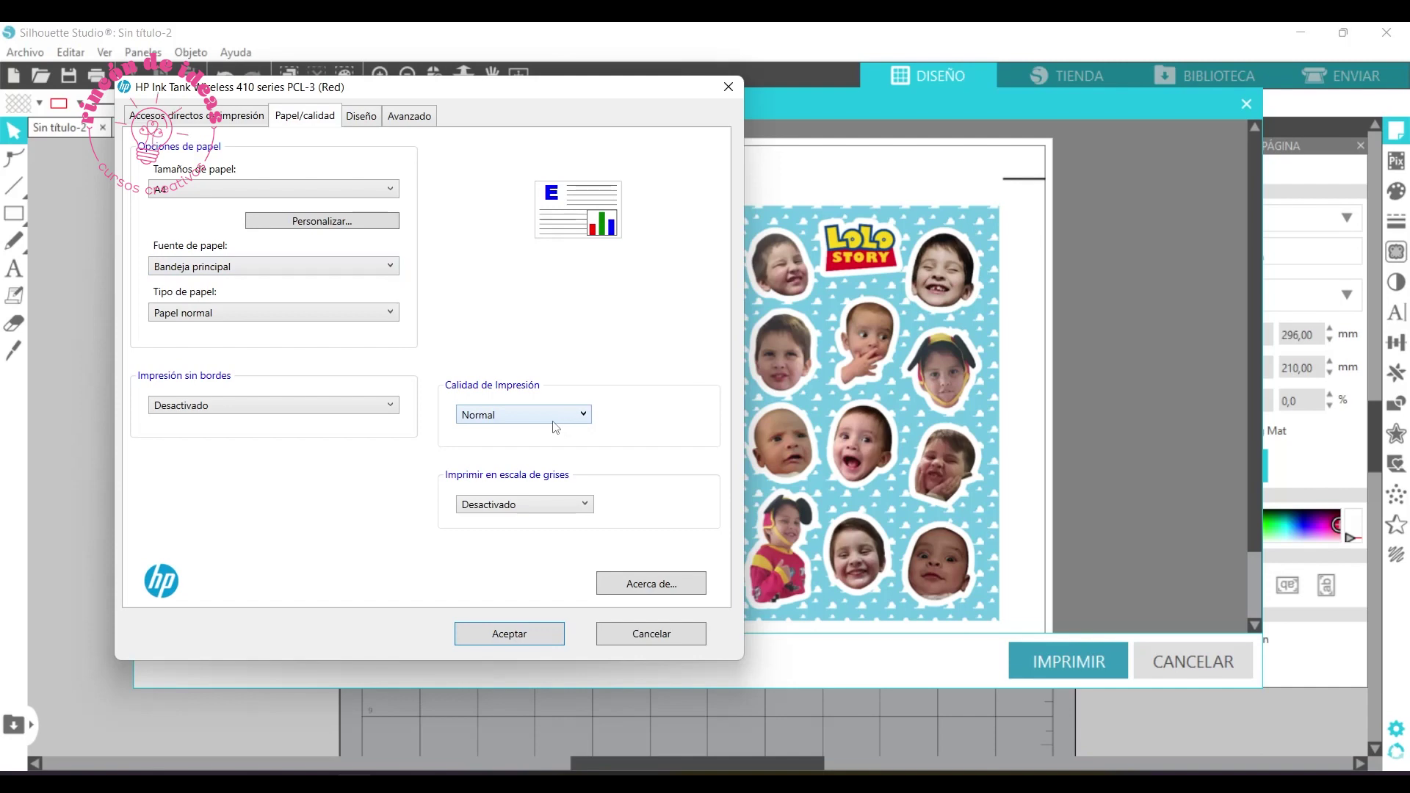
Set the paper type to Papeles fotográficos HP and print two copies of the current page.
{"action": "left_click", "coordinate": [322, 313]}
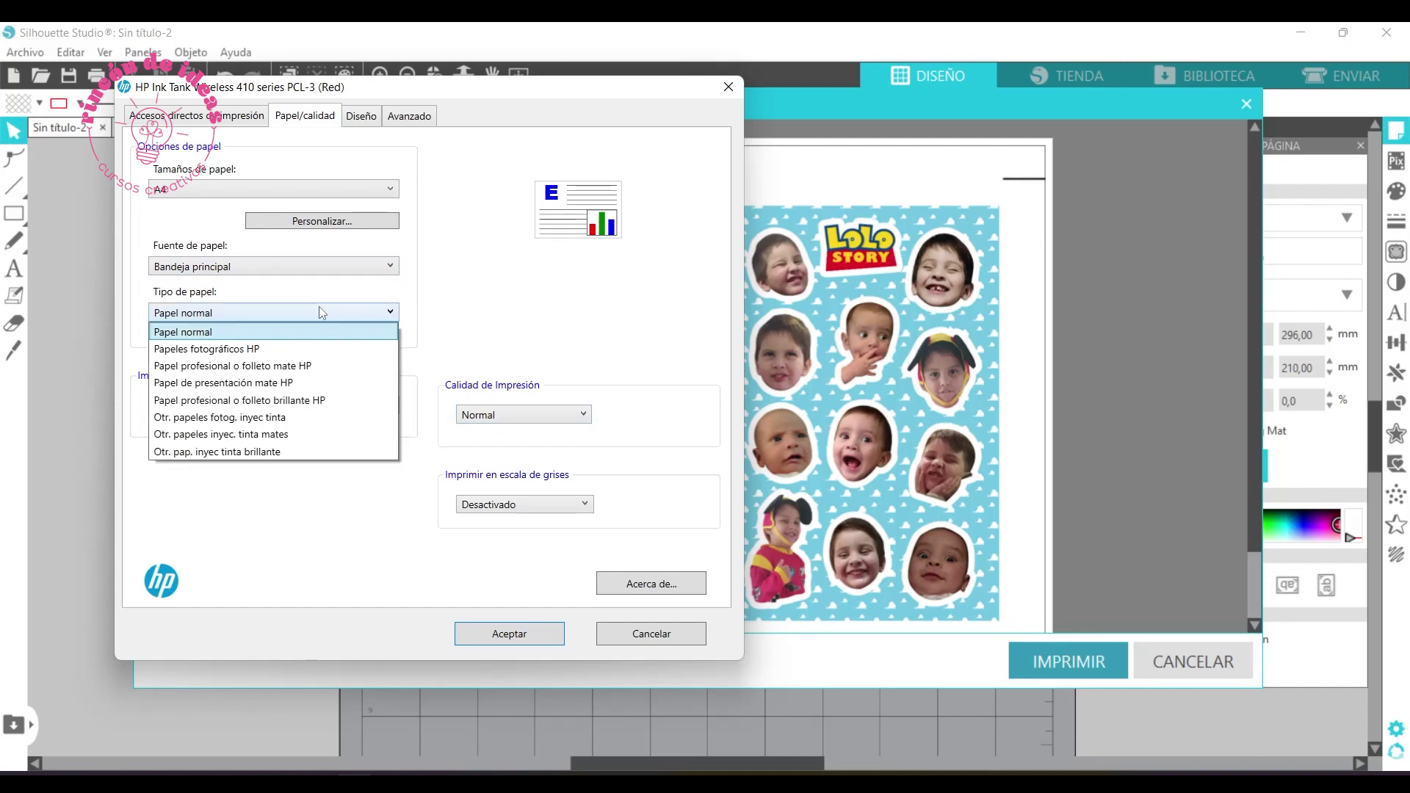
{"action": "left_click", "coordinate": [282, 350]}
{"action": "left_click", "coordinate": [509, 633]}
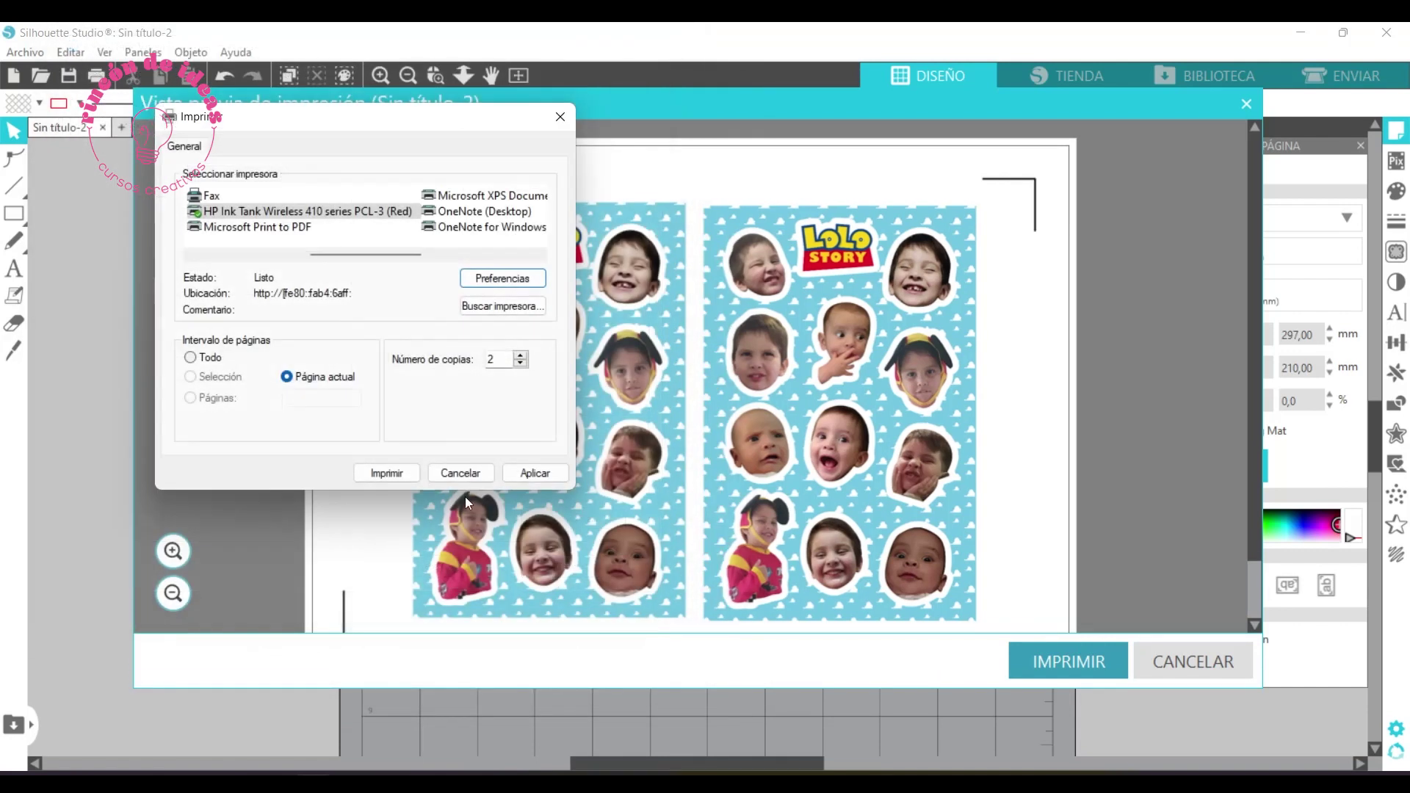
{"action": "left_click", "coordinate": [386, 472]}
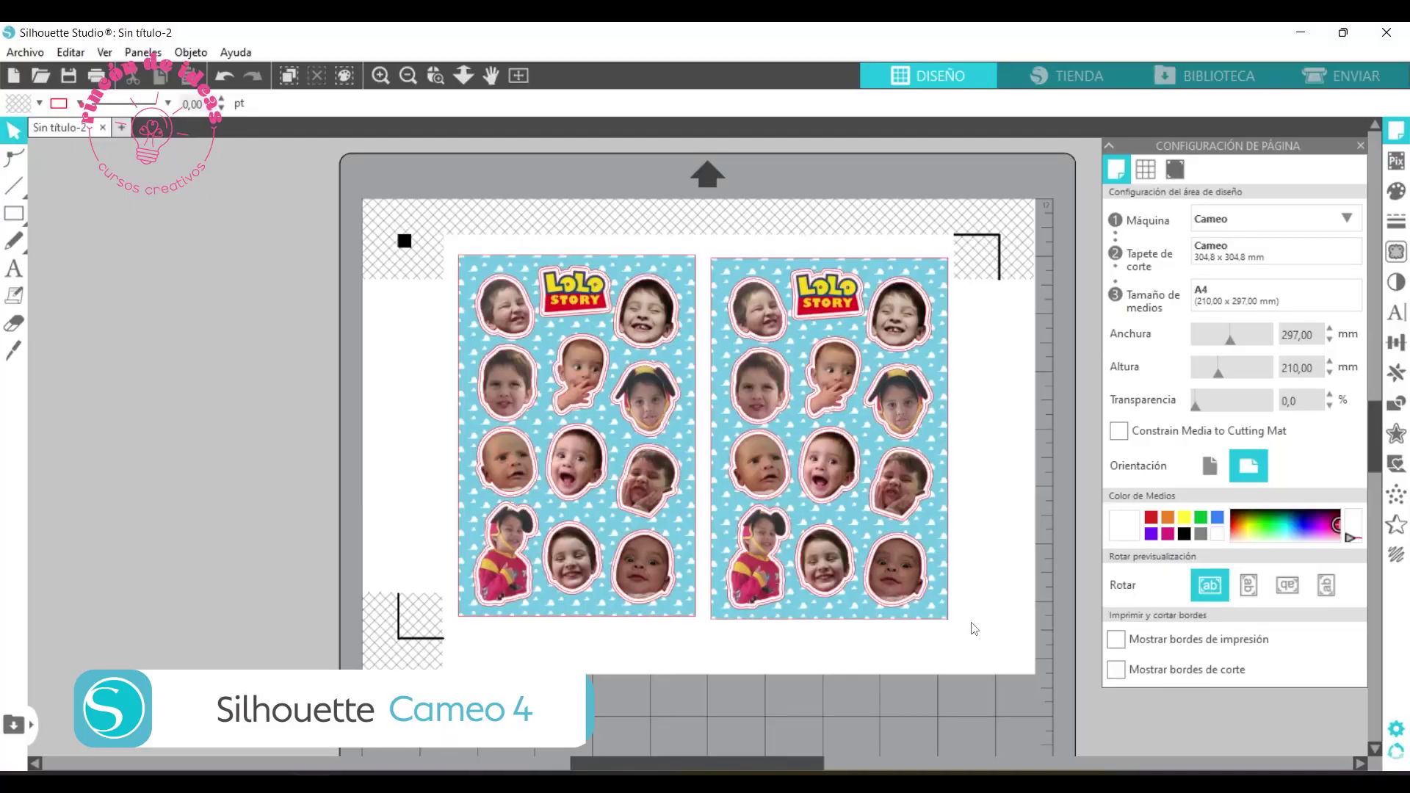
In the send-to-cutter setup, set the outer background rectangles of both sticker sheets to No cortar.
{"action": "left_click", "coordinate": [1357, 68]}
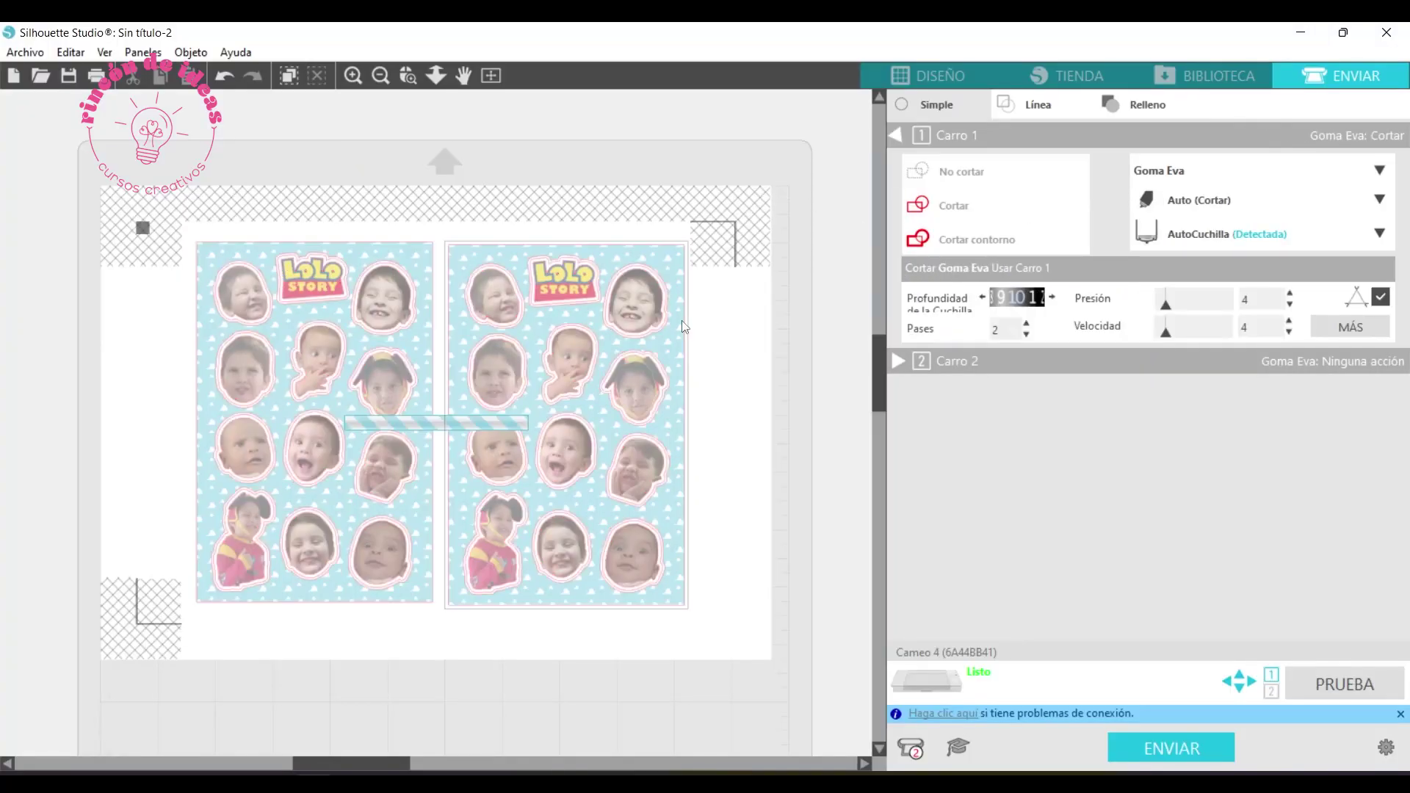
{"action": "left_click", "coordinate": [683, 328]}
{"action": "left_click", "coordinate": [936, 178]}
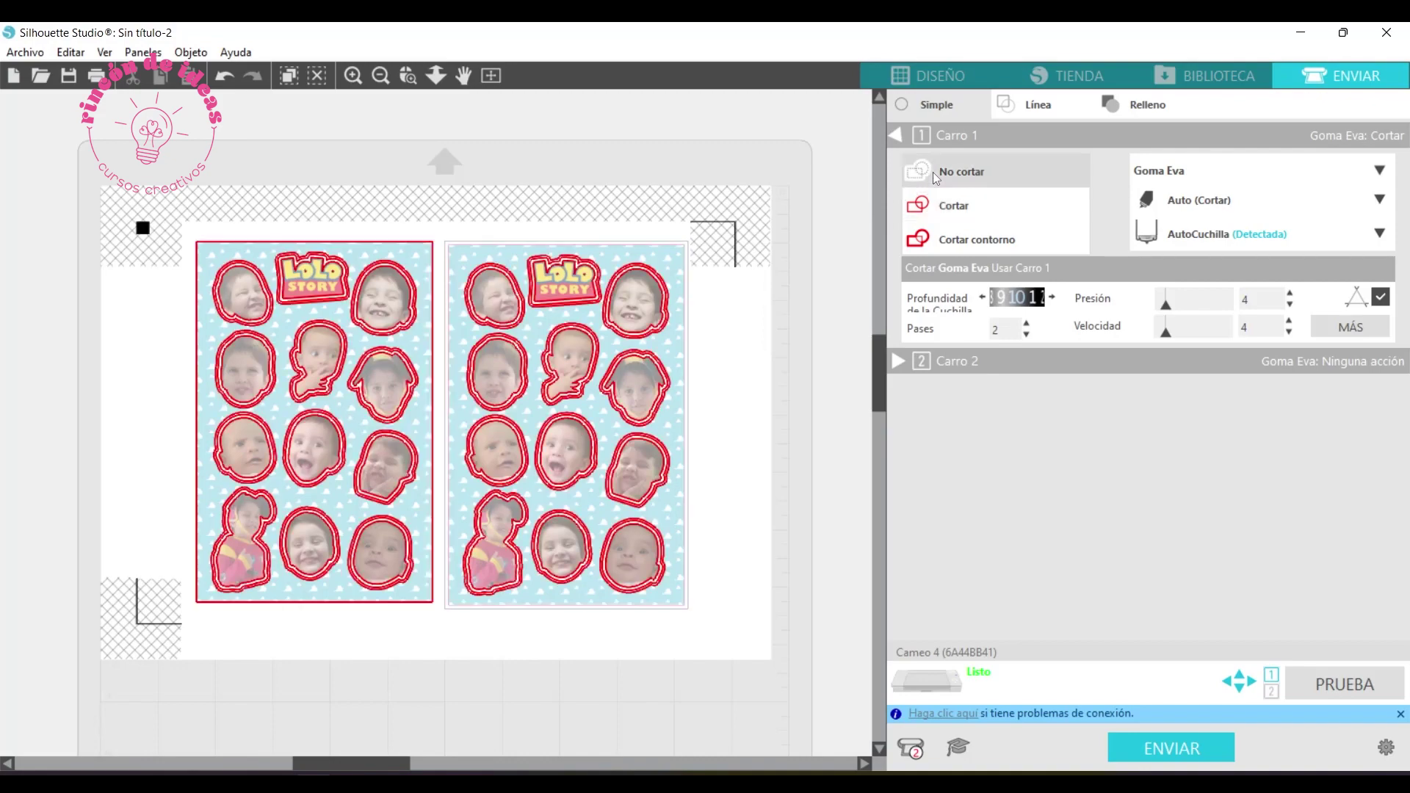
{"action": "left_click", "coordinate": [336, 244]}
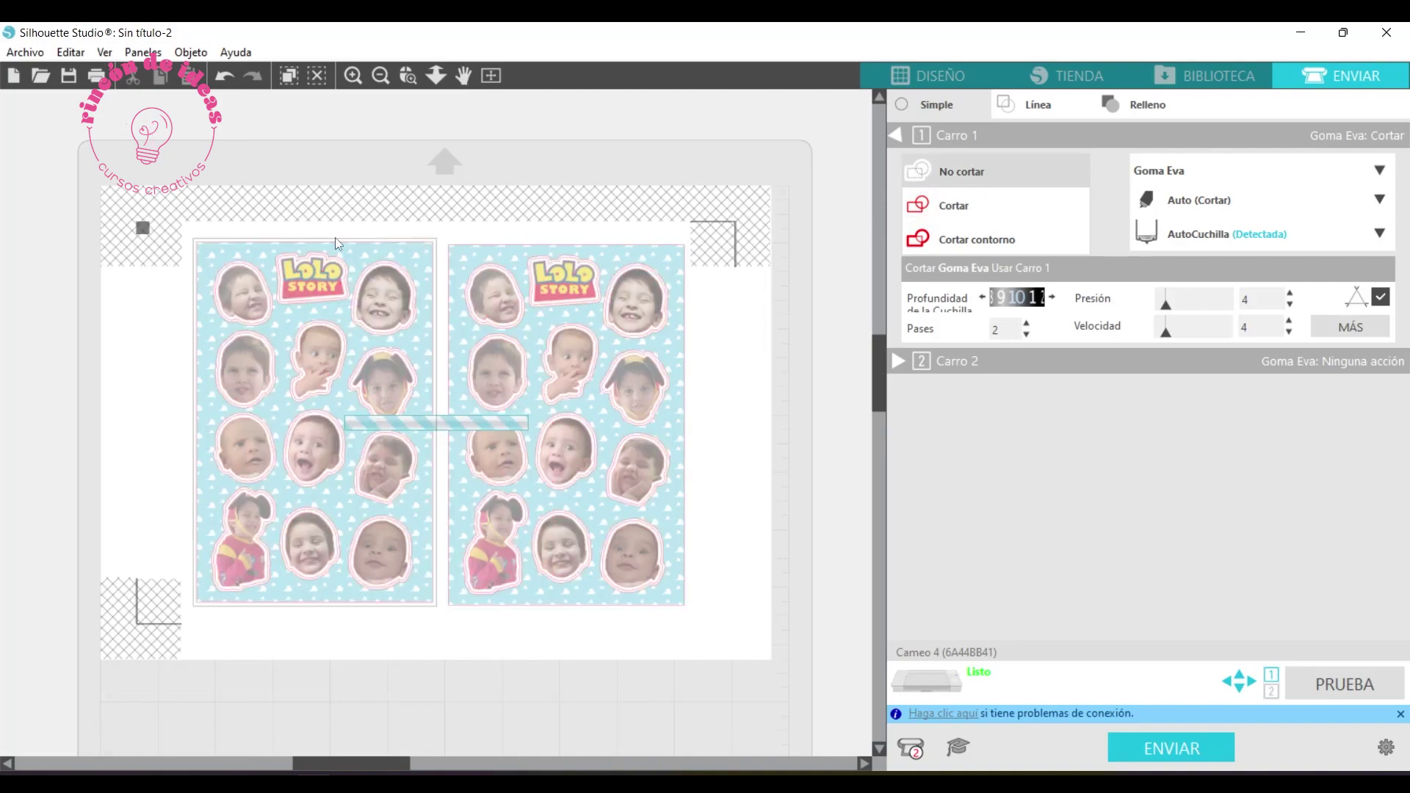
{"action": "left_click", "coordinate": [960, 177]}
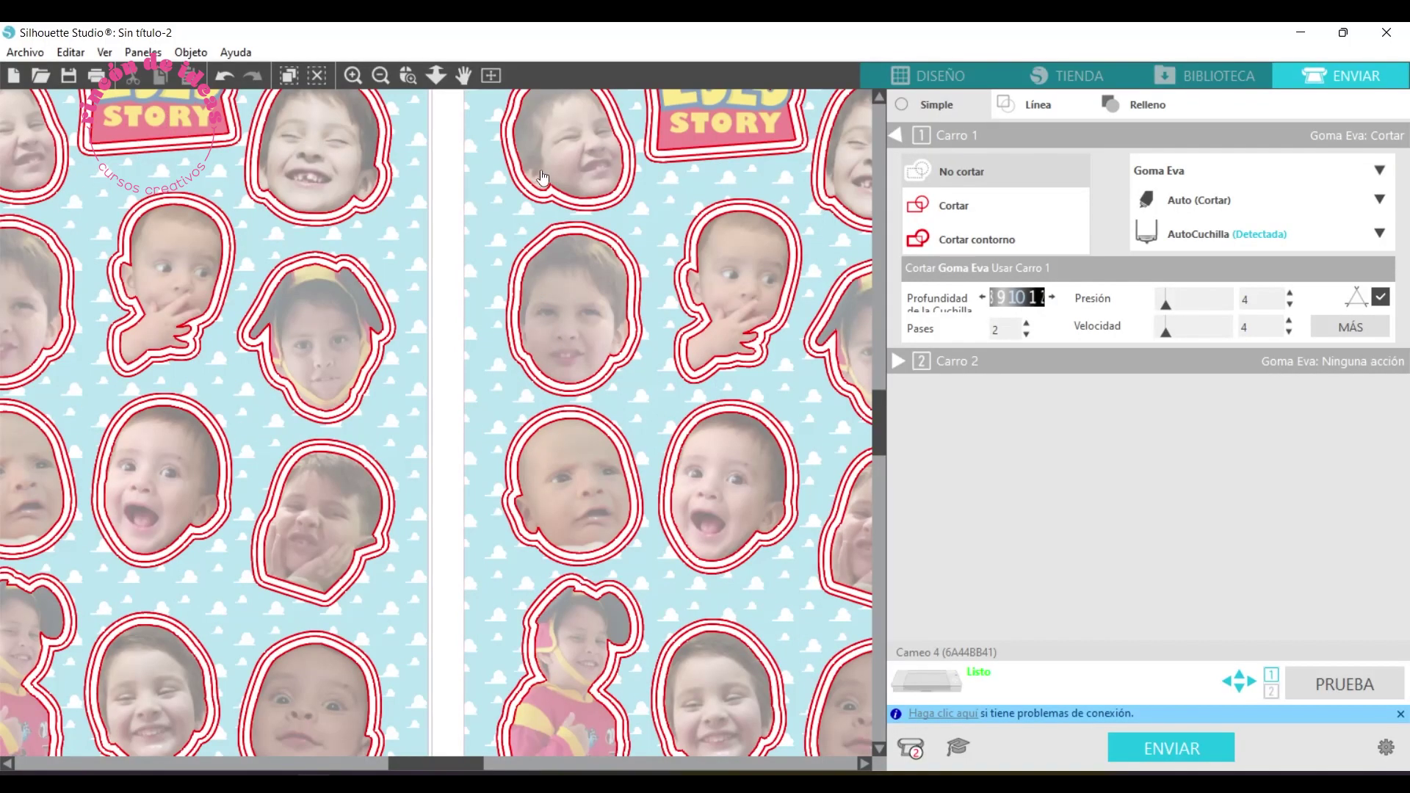
Set the extra face and sticker outlines on both sheets to No cortar, keeping one cut line around each sticker.
{"action": "left_click", "coordinate": [854, 152]}
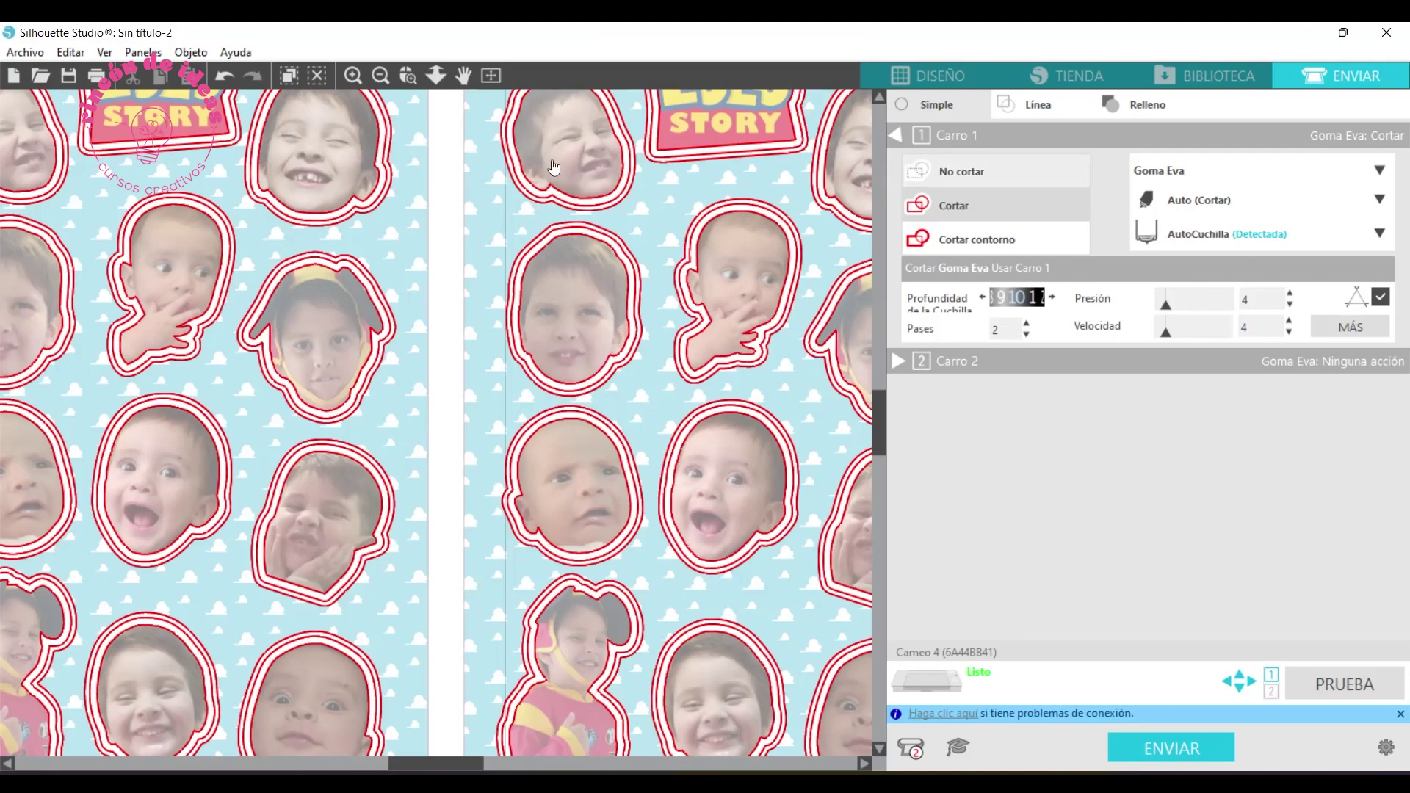
{"action": "left_click", "coordinate": [959, 174]}
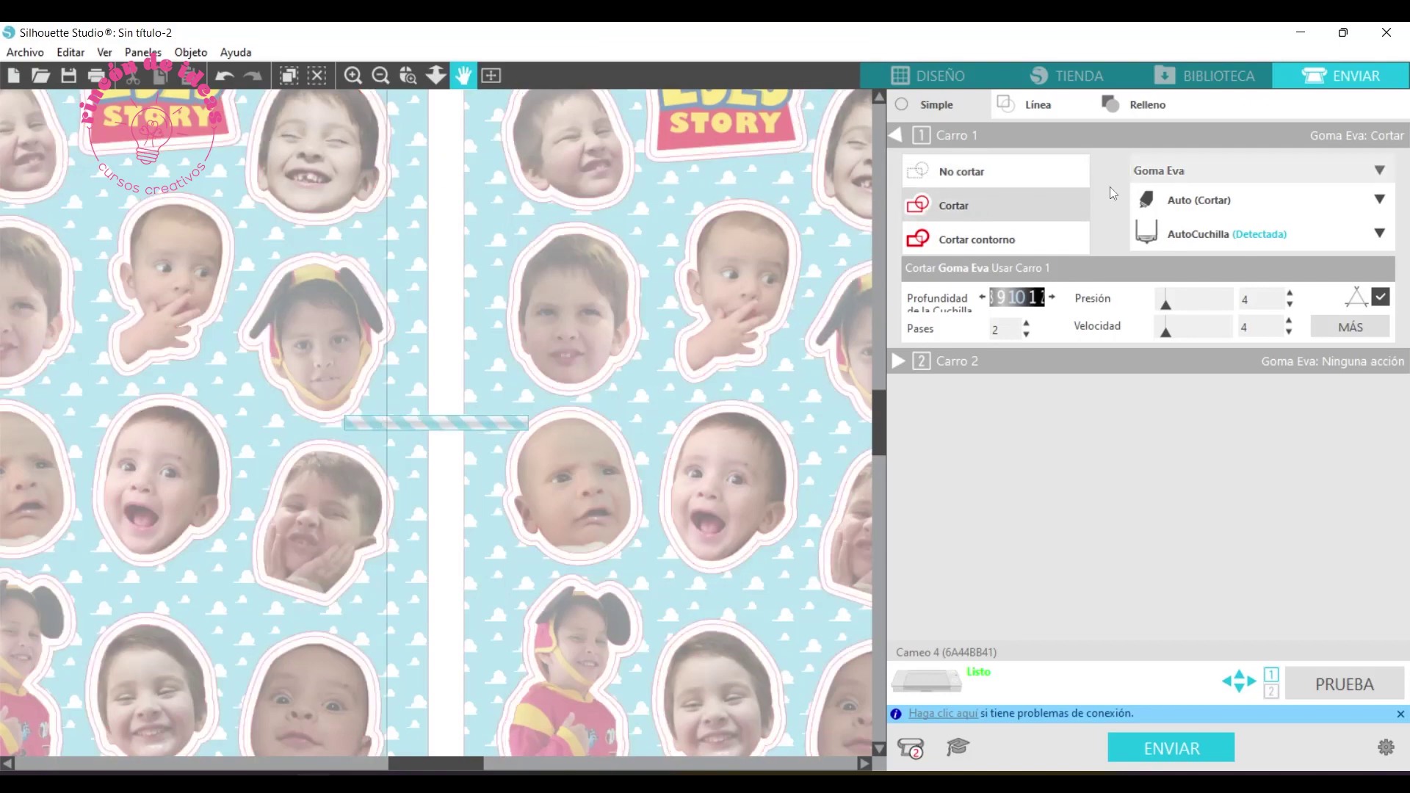
{"action": "left_click", "coordinate": [960, 193]}
{"action": "left_click", "coordinate": [954, 178]}
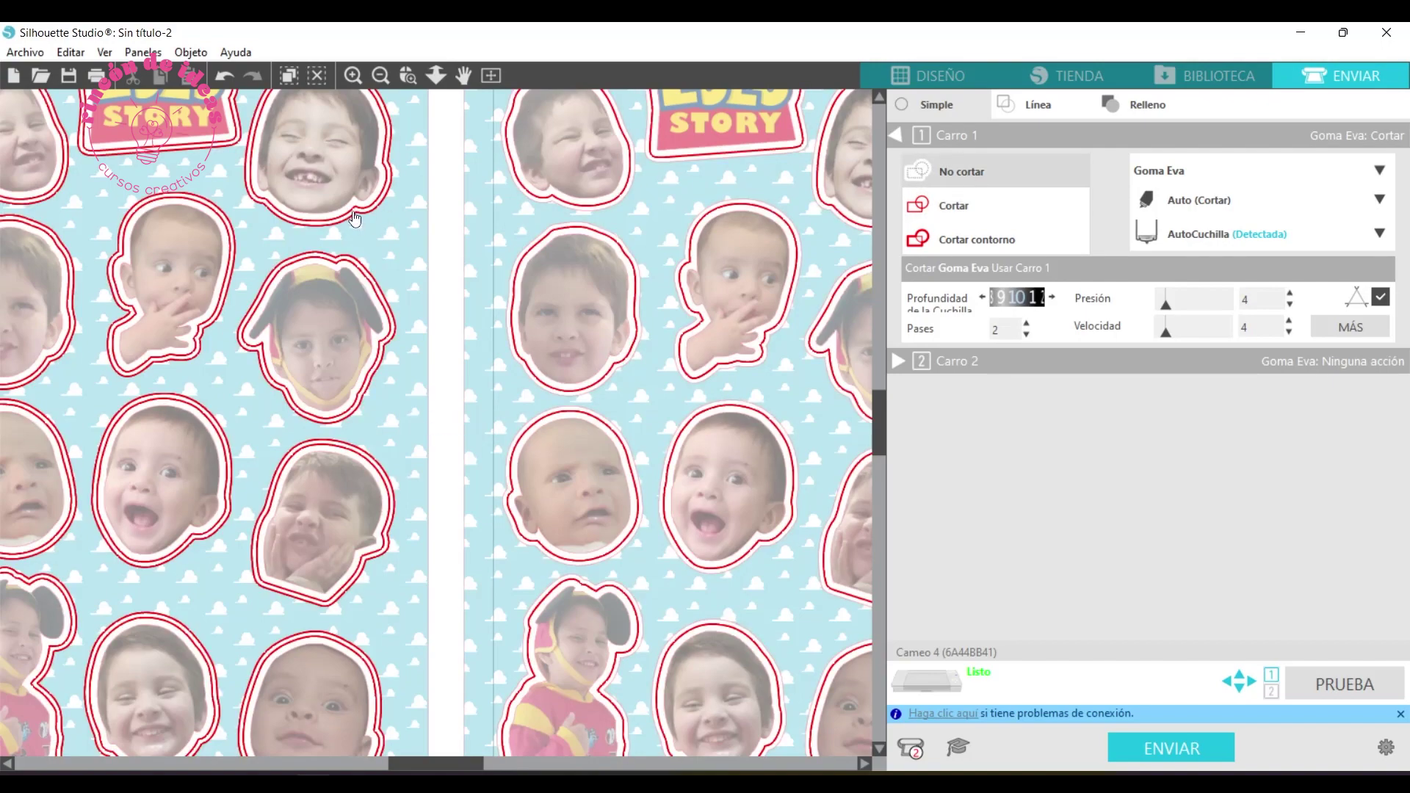
{"action": "left_click", "coordinate": [957, 208]}
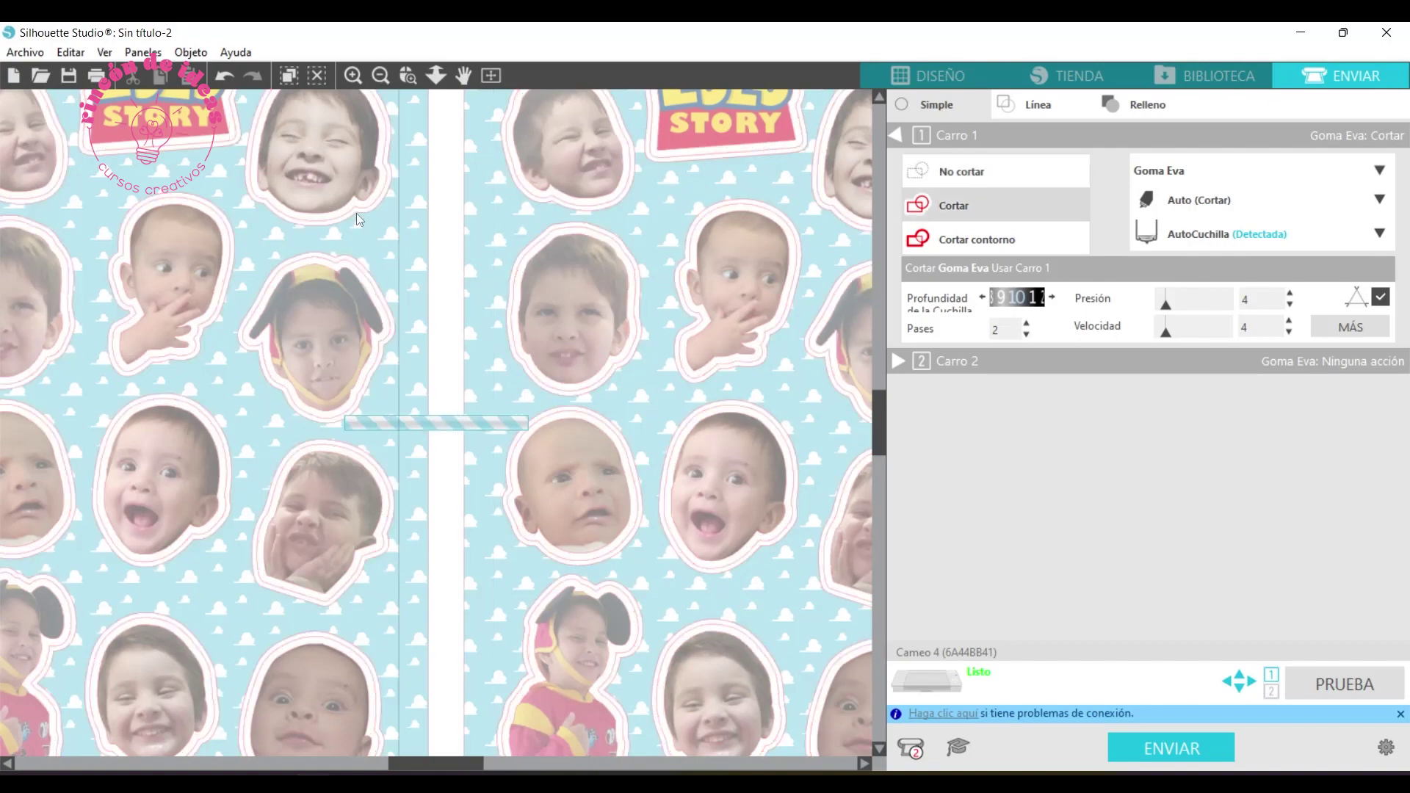
{"action": "left_click", "coordinate": [964, 168]}
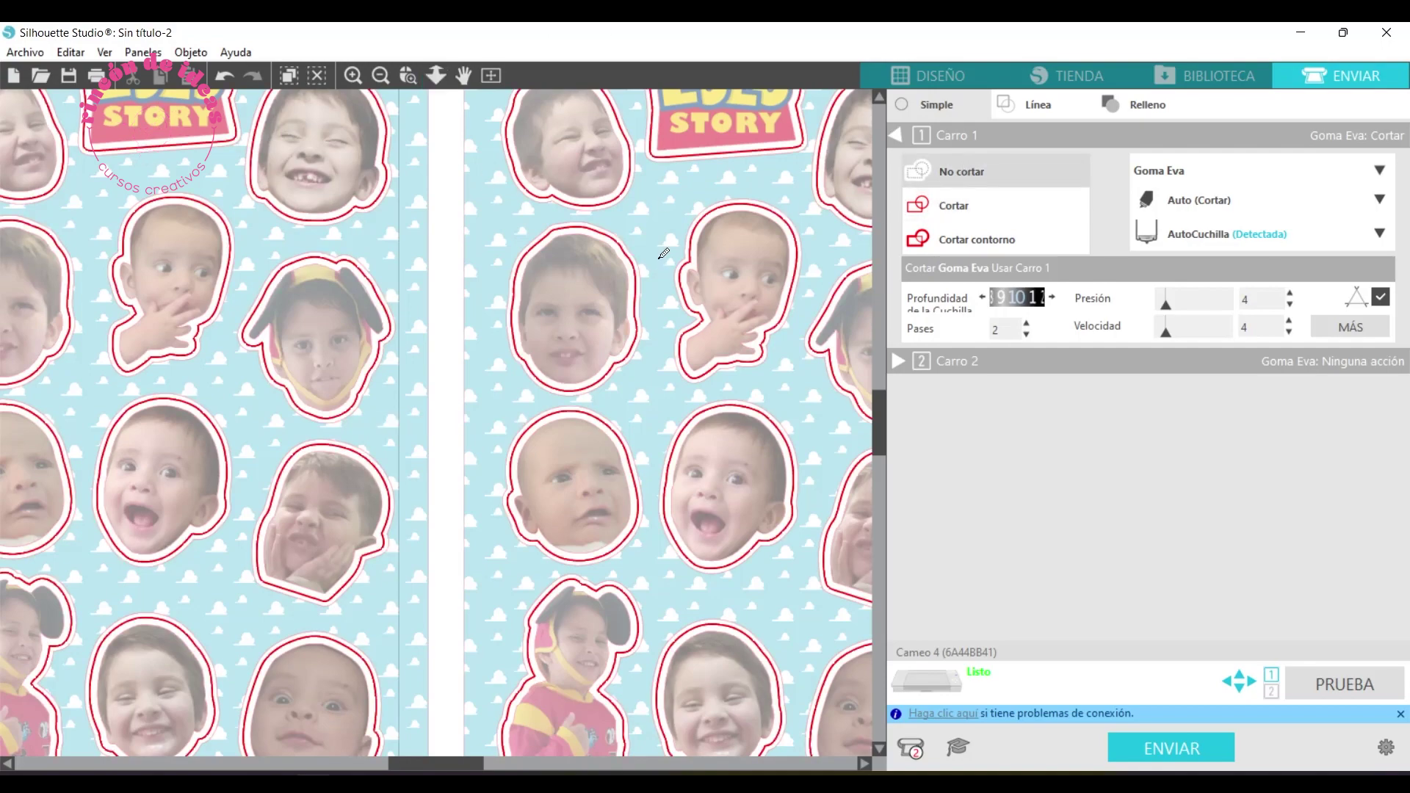
{"action": "key", "text": "ctrl+1"}
{"action": "key", "text": "ctrl+minus"}
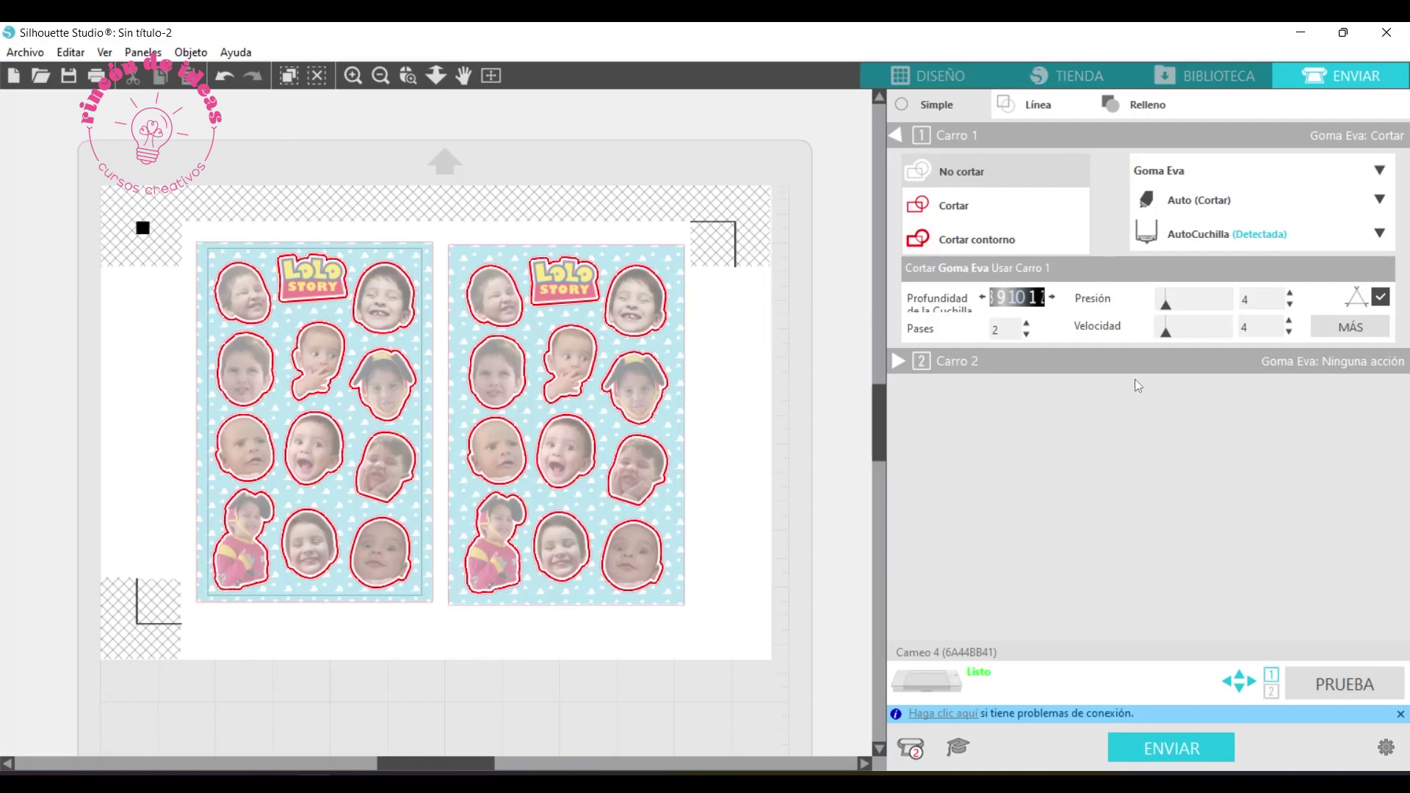
Choose Vinilo, Pizarra blanca as the cutting material for Carro 1.
{"action": "left_click", "coordinate": [1225, 182]}
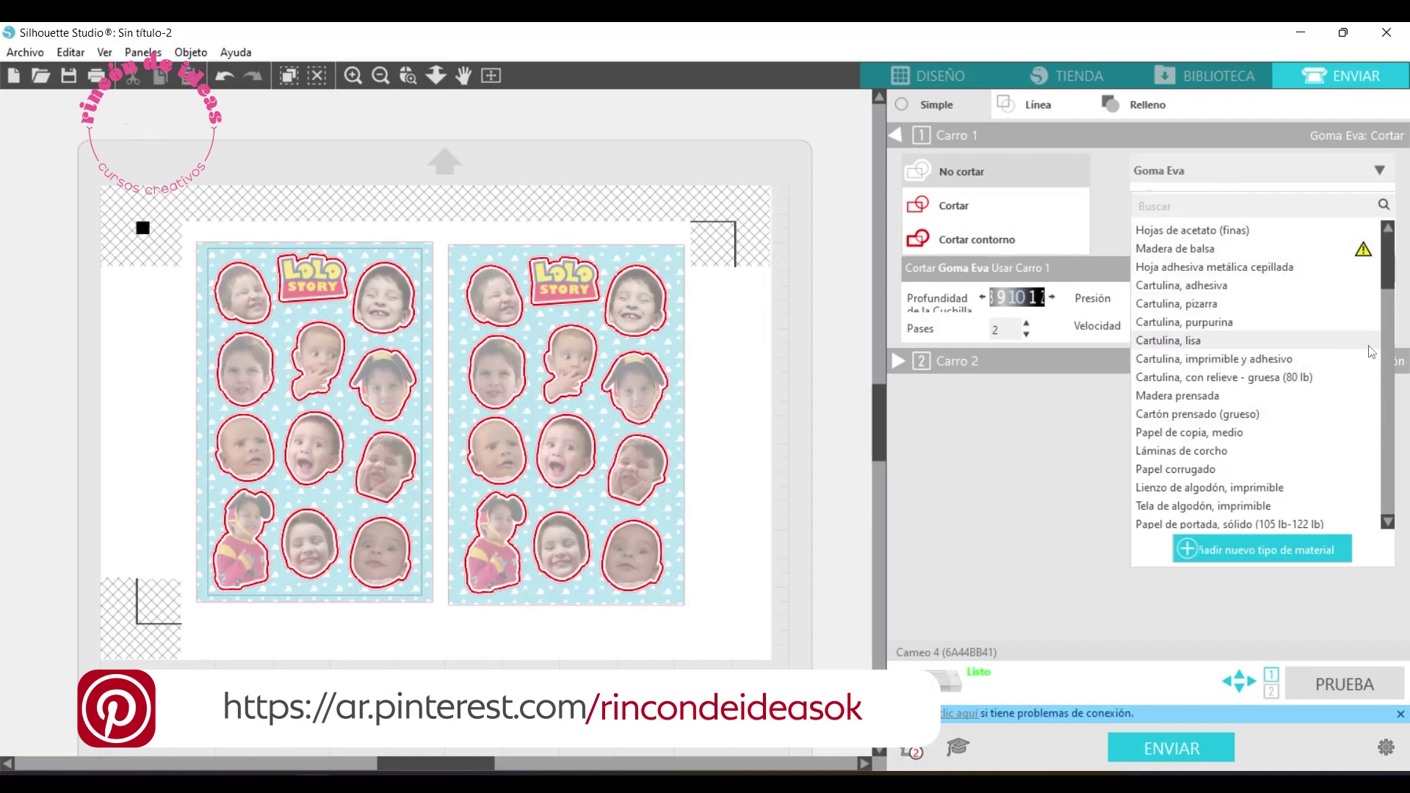
{"action": "left_click_drag", "start_coordinate": [1390, 274], "coordinate": [1343, 573]}
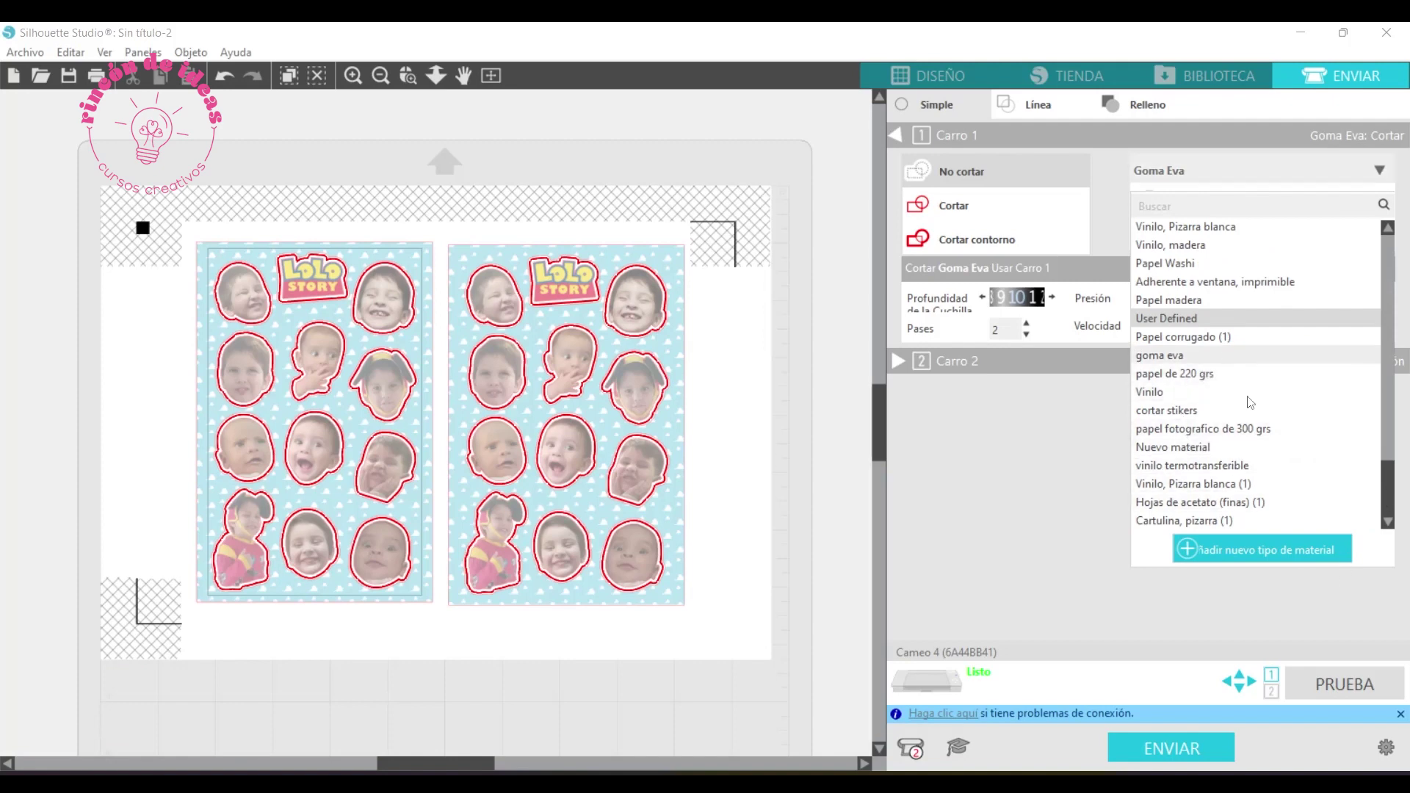
{"action": "left_click", "coordinate": [1232, 227]}
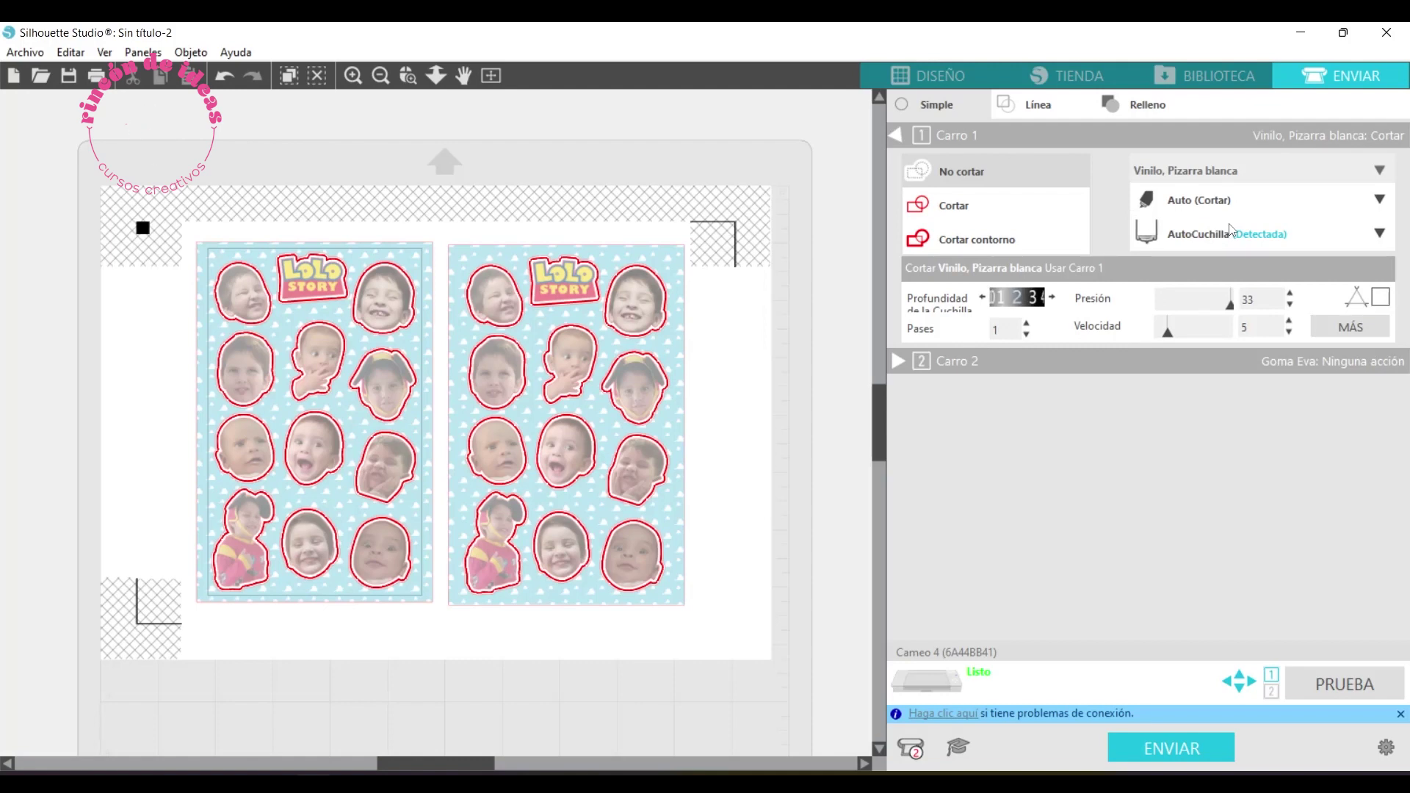
Set the blade depth to 1 and the pressure to 23, and run a test cut.
{"action": "left_click", "coordinate": [983, 297]}
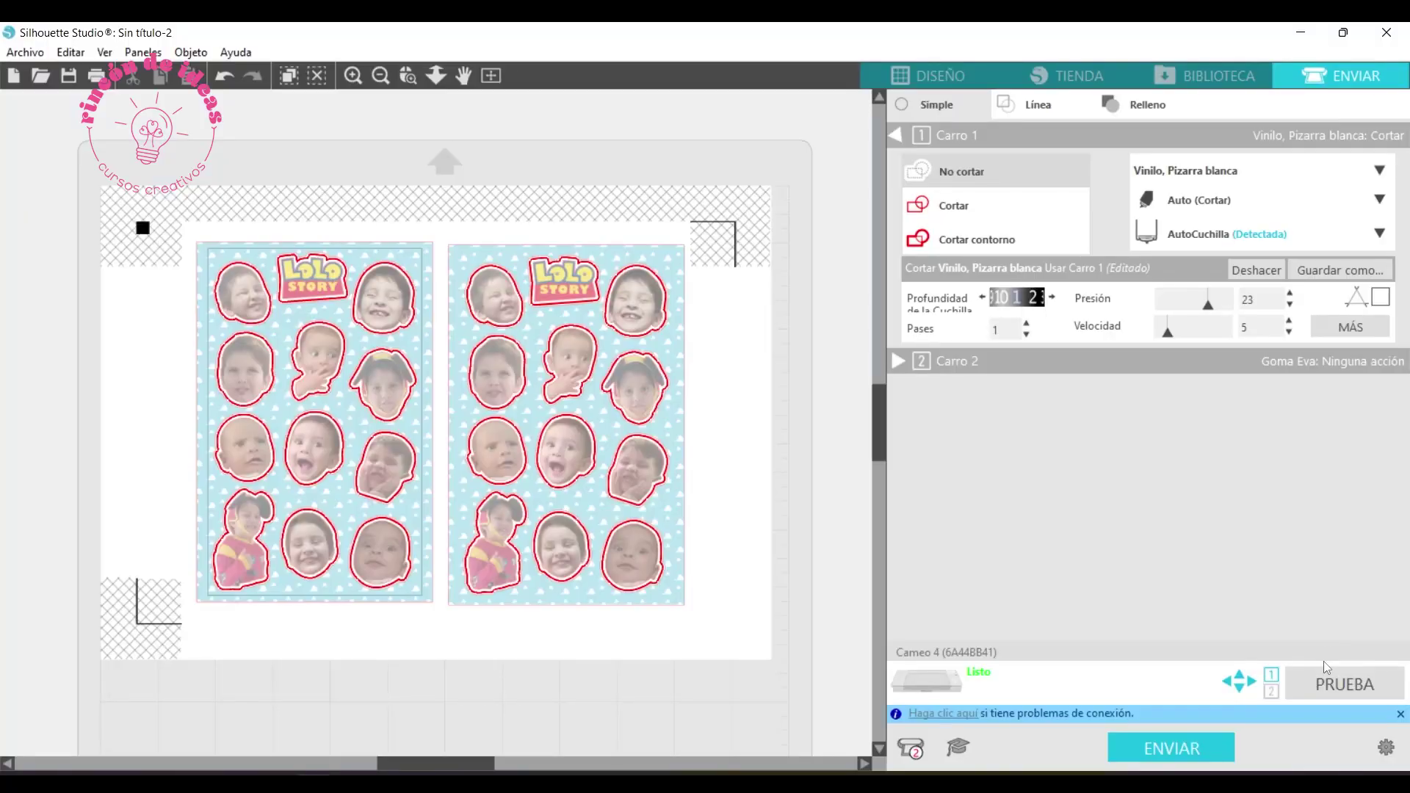
{"action": "left_click", "coordinate": [1355, 695]}
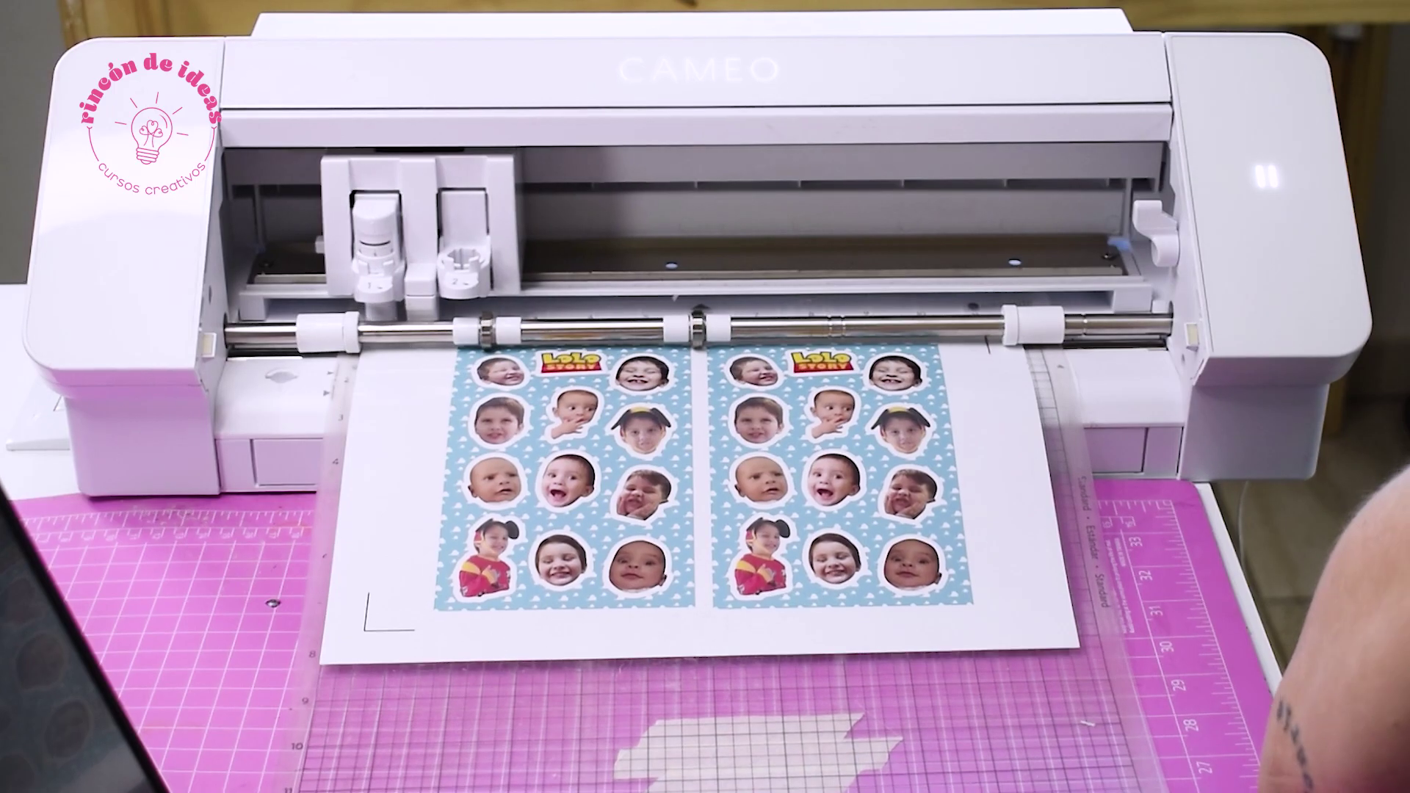